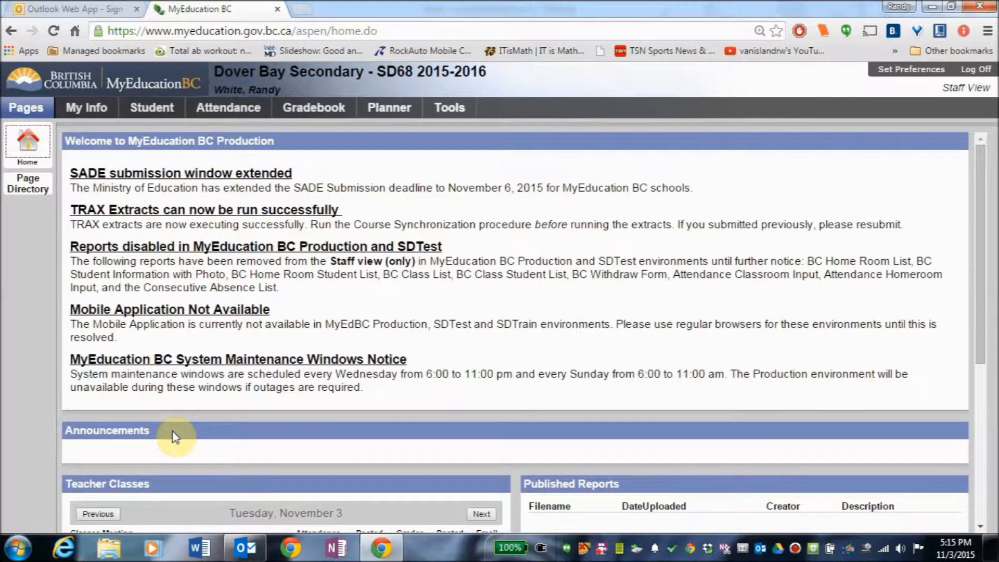
Open the gradebook category list of the MINT-10--S-01 Information Technology 10 class
click(336, 111)
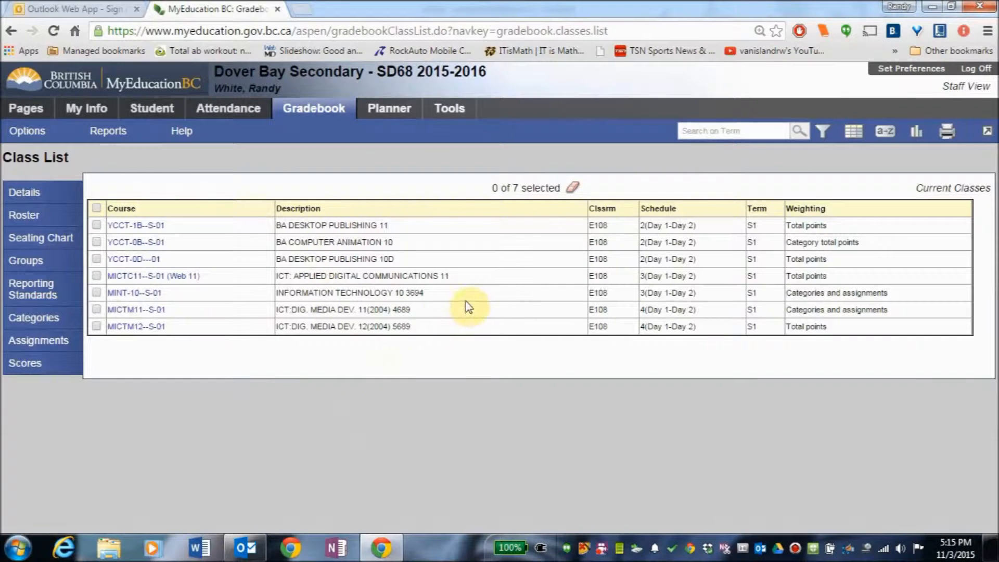
click(136, 293)
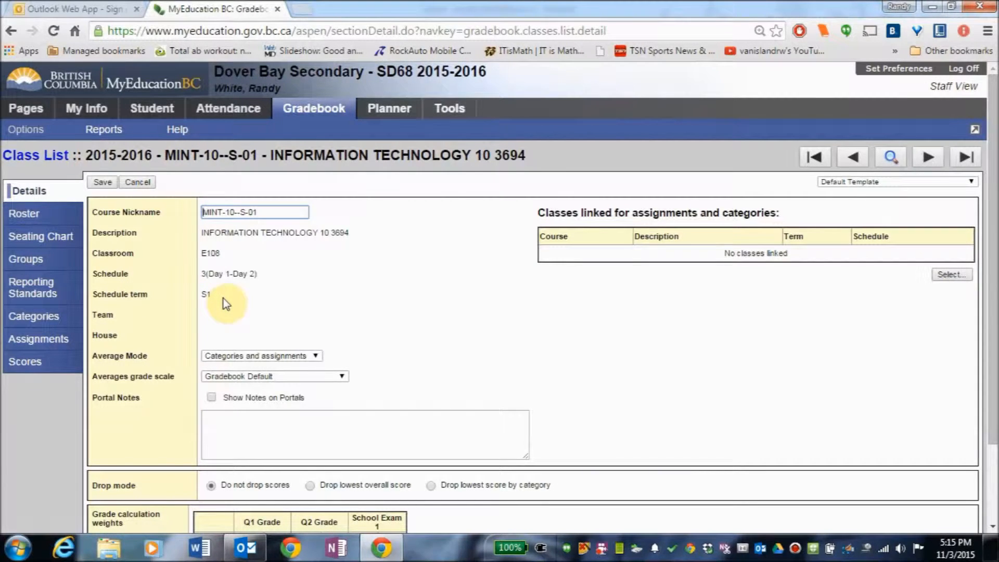
click(42, 317)
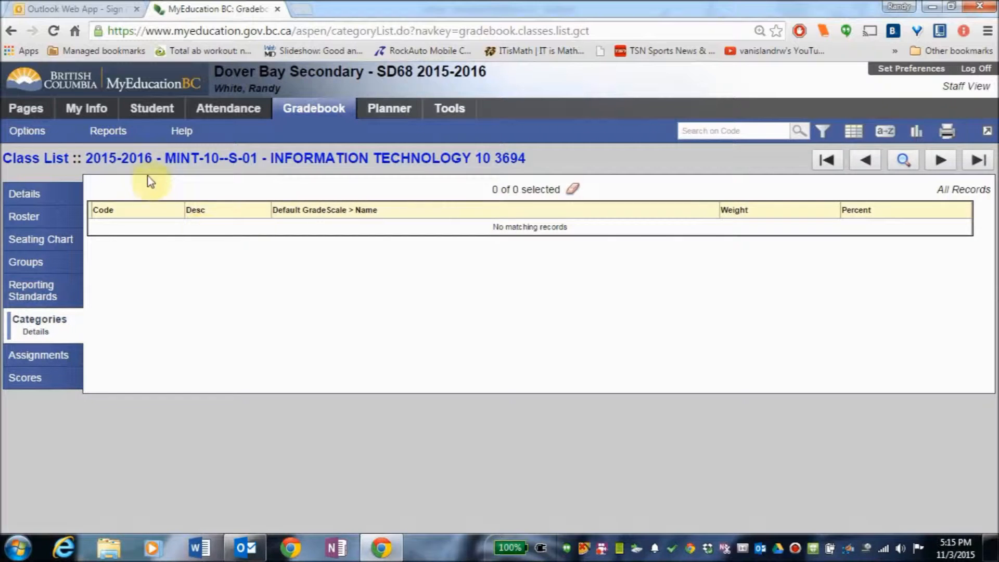
Add and save a category with code Assign, description Assignments and weight 60
click(26, 137)
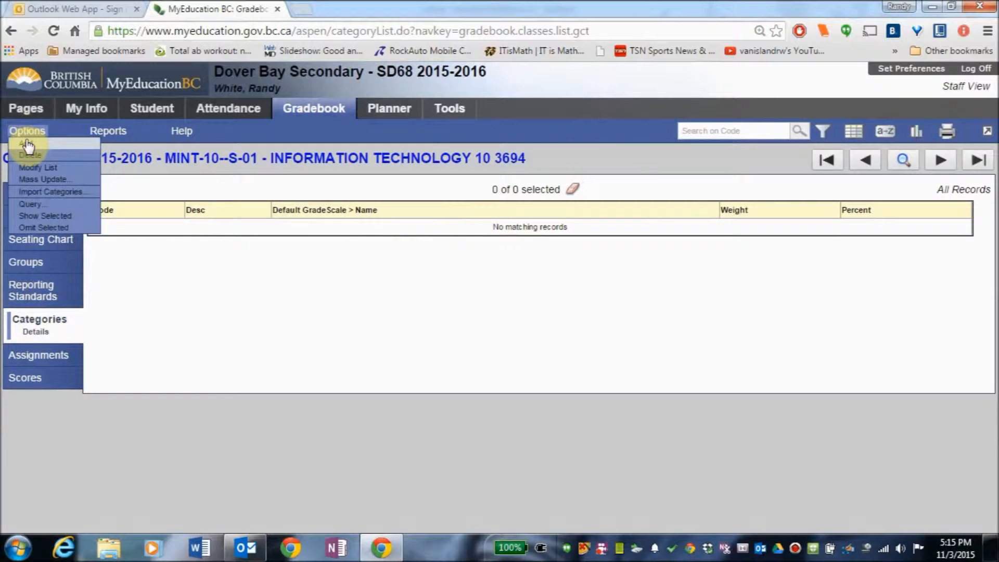
click(27, 143)
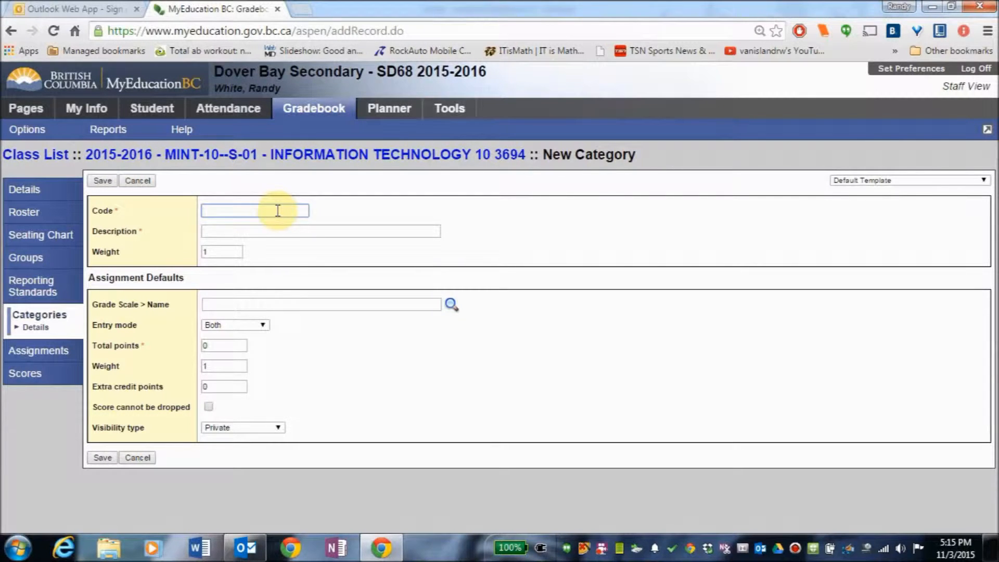
text(Assign)
click(256, 230)
text(As)
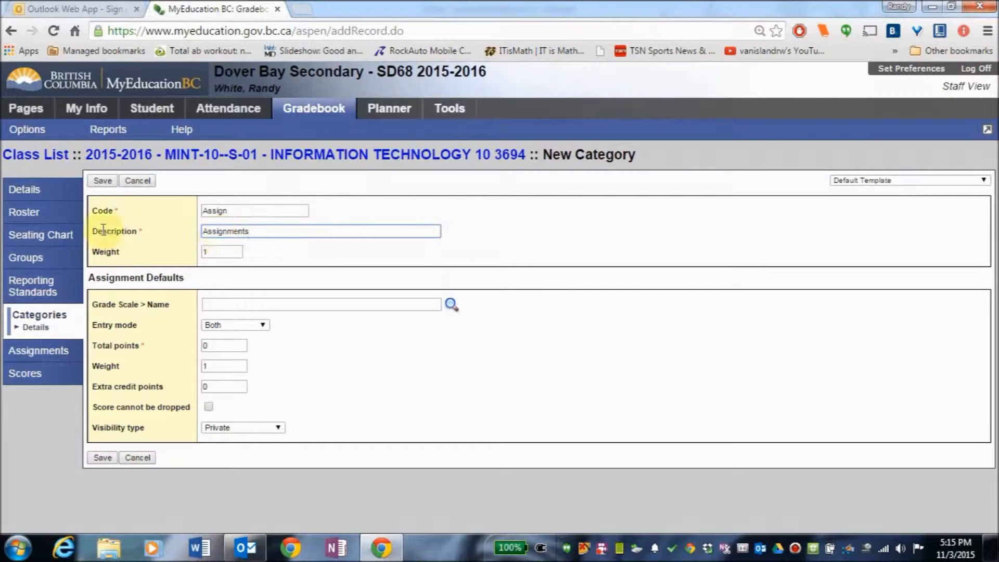
key(Tab)
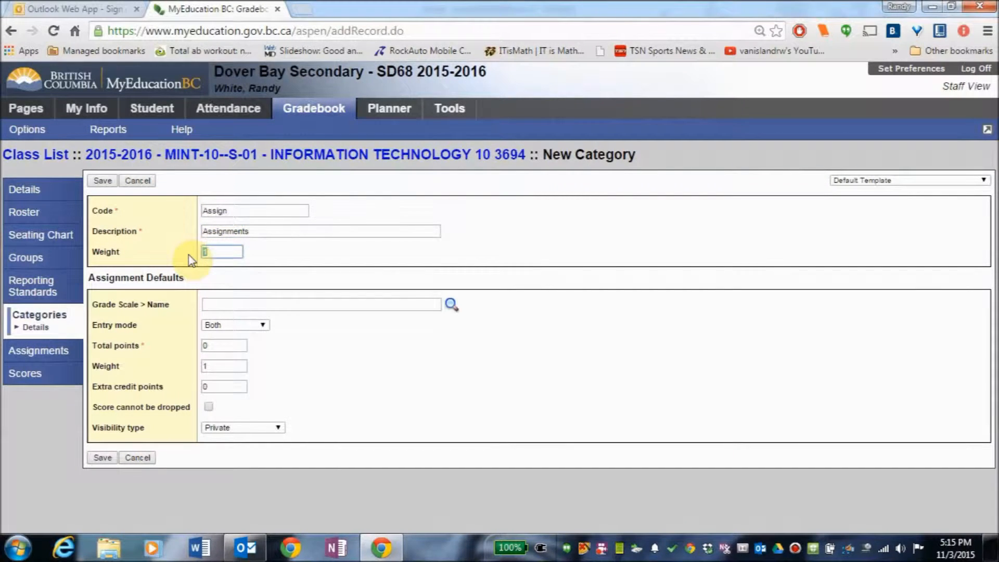
text(60)
click(102, 457)
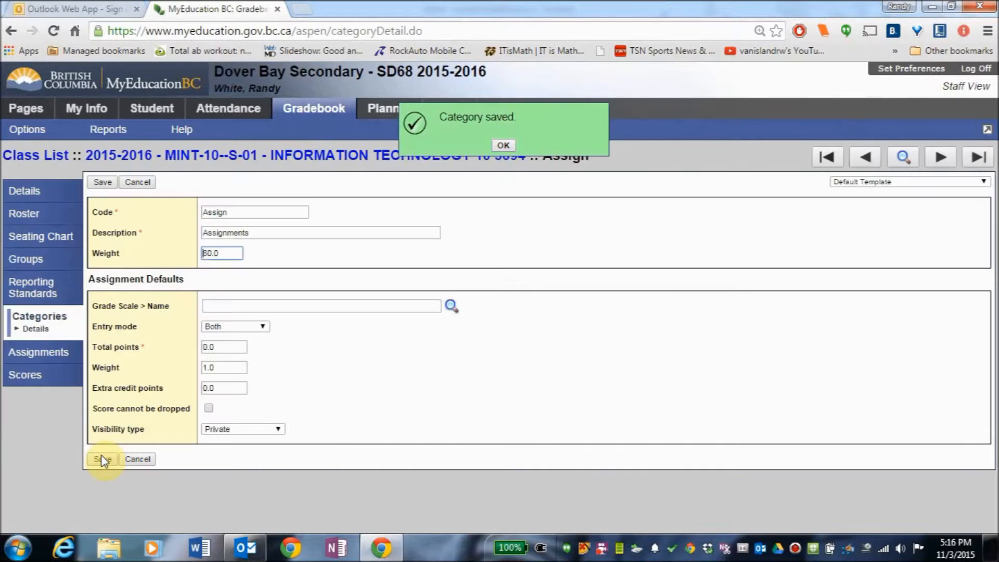
Add and save a category with code self_eval, description Self Evaluation and weight 20
click(27, 133)
click(30, 139)
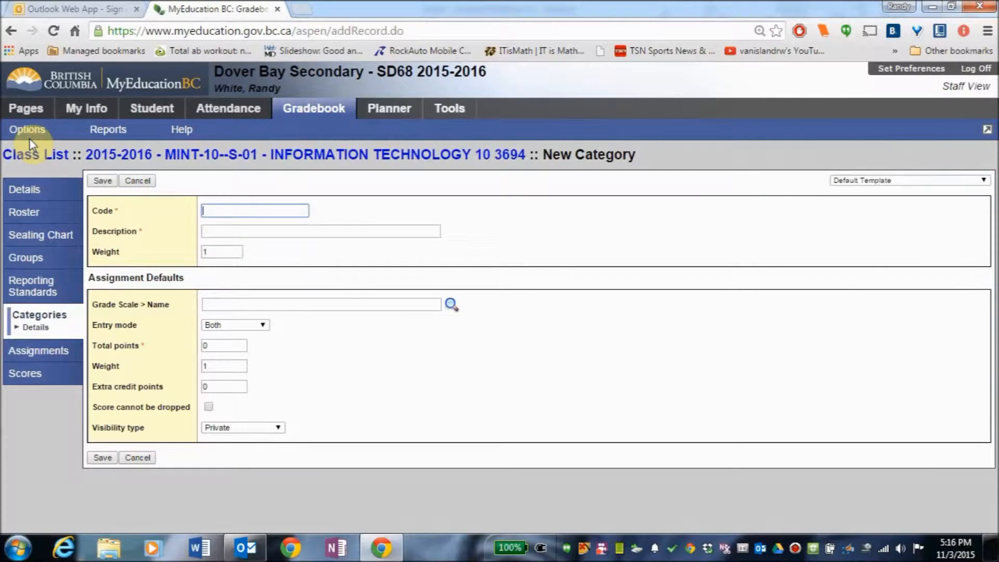
text(self)
key(Down)
key(Return)
click(217, 233)
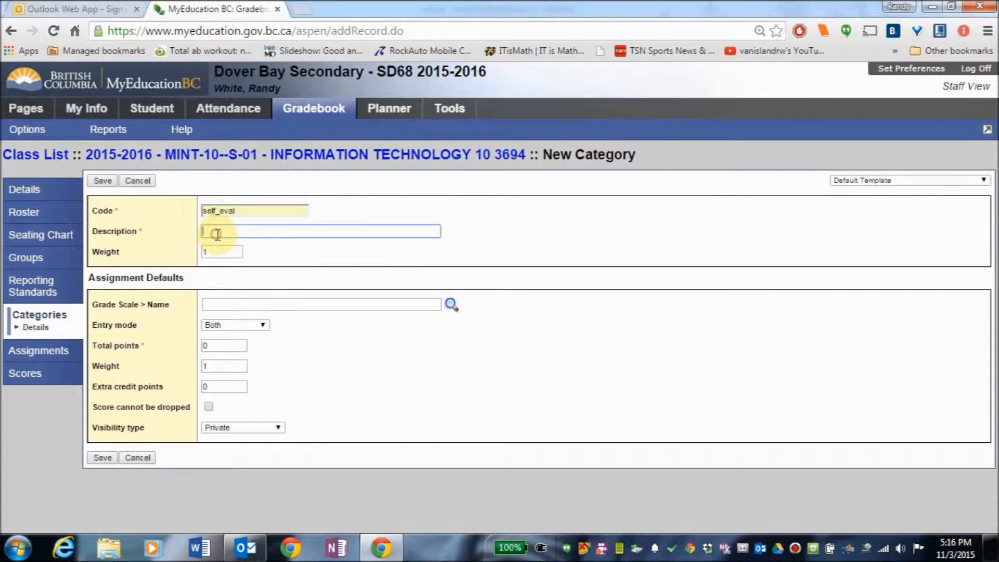
text(Sel)
key(Down)
key(Return)
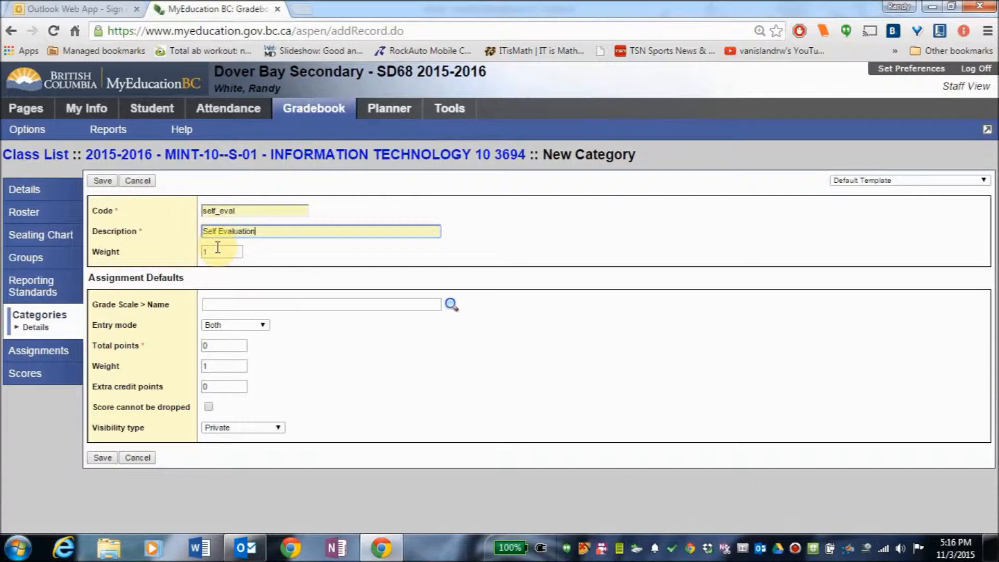
click(218, 249)
text(20)
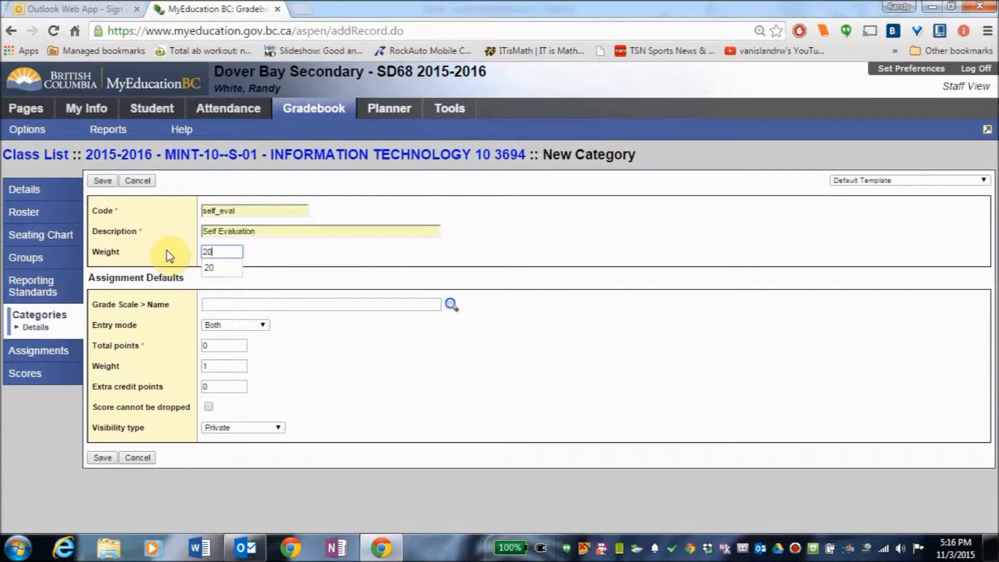
click(101, 458)
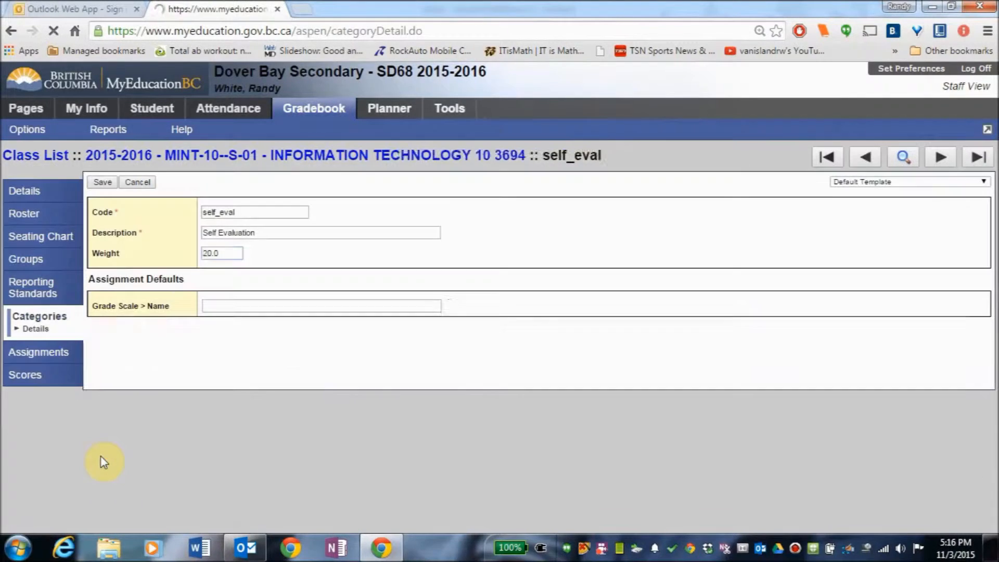
Add and save a category with code Written, description Written Work and weight 20, then return to the category list
click(26, 131)
click(33, 145)
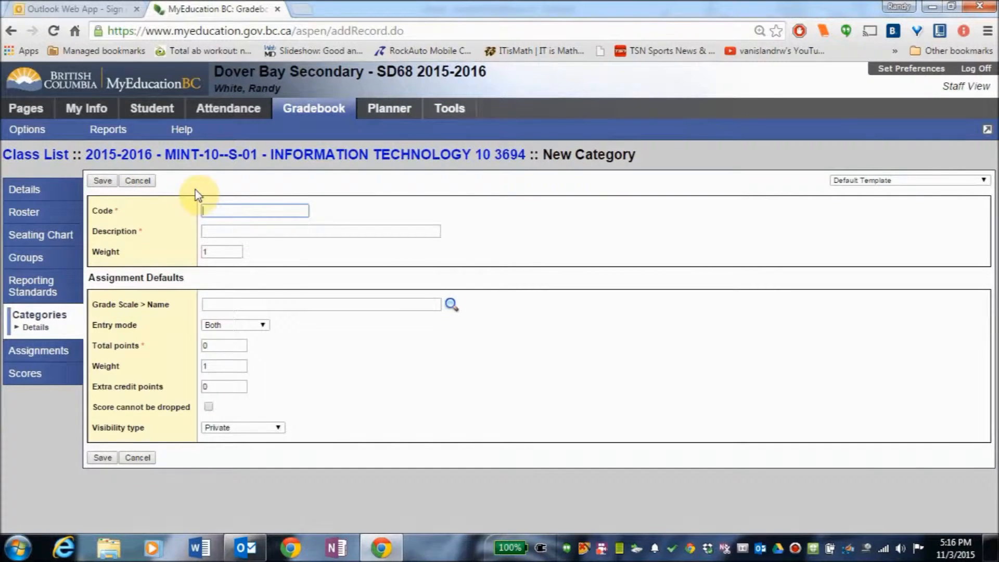
text(Written)
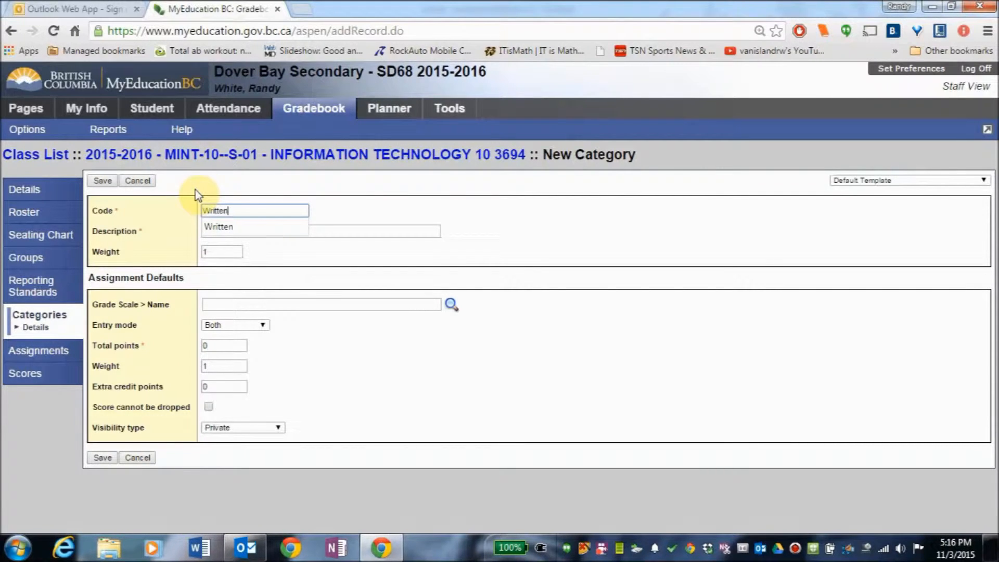
key(Tab)
text(Wr)
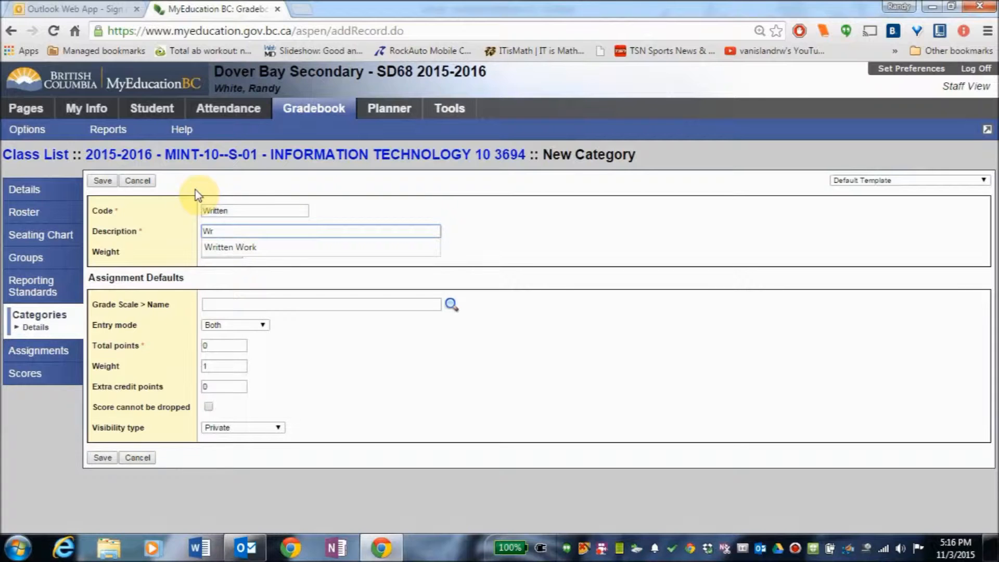
key(Down)
key(Return)
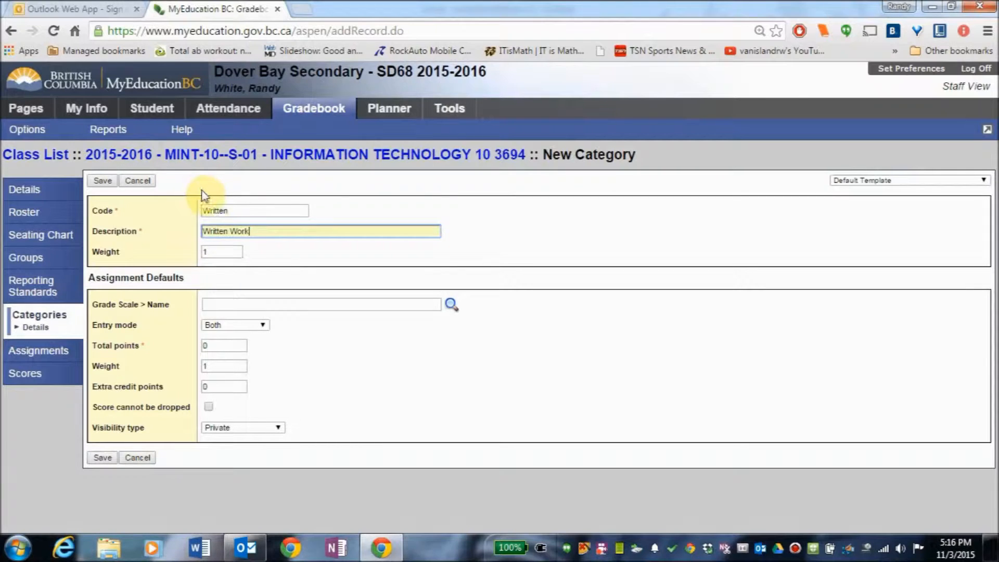
click(224, 251)
drag(224, 250, 161, 244)
text(20)
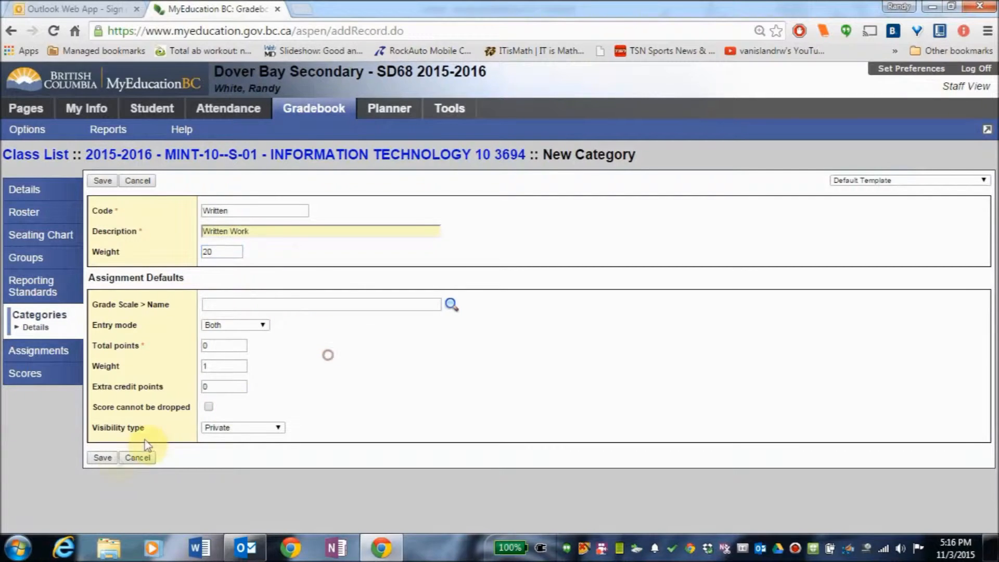
click(104, 458)
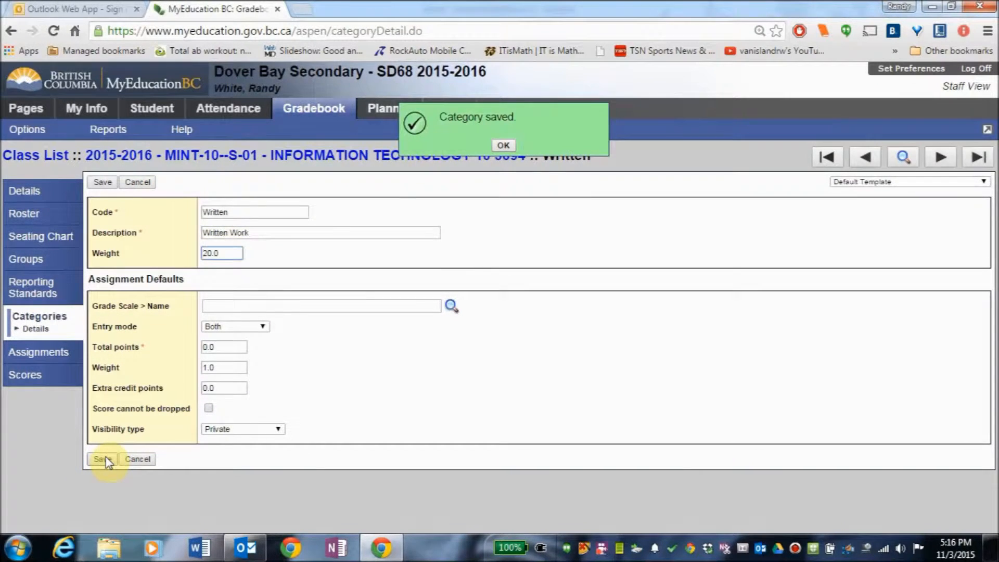
click(499, 143)
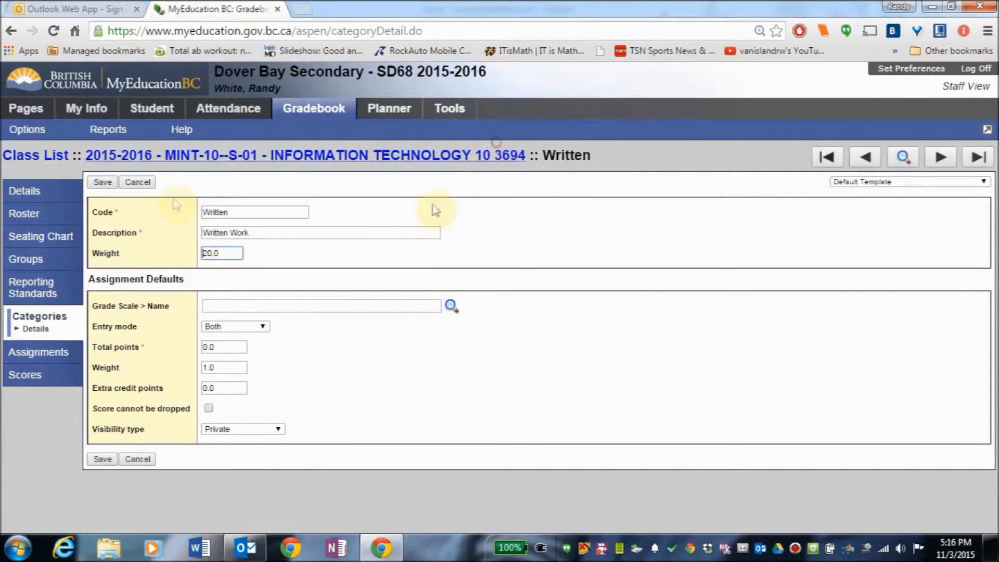
click(40, 317)
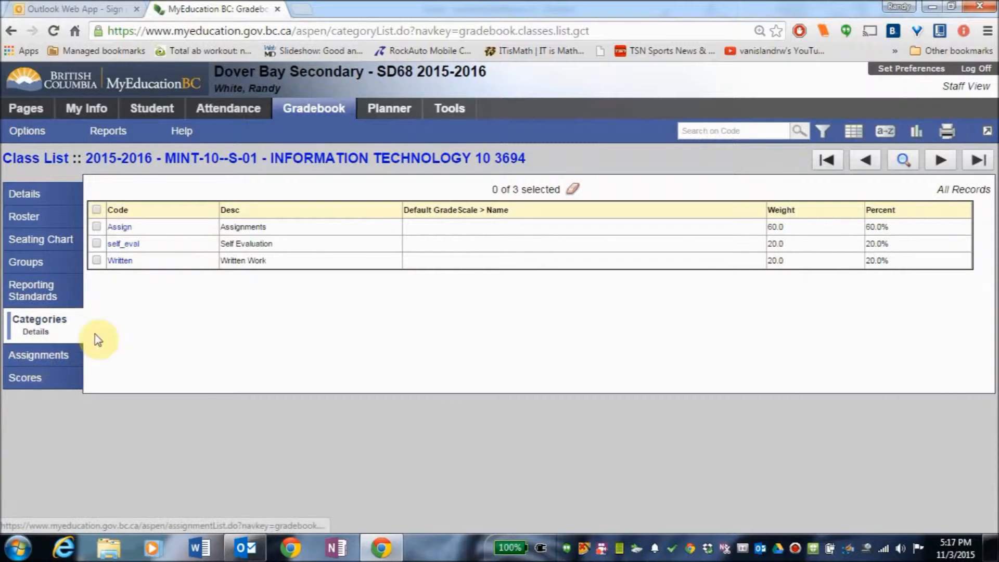
Choose Total points as the default weighting for averages in the gradebook preferences and save them
click(899, 78)
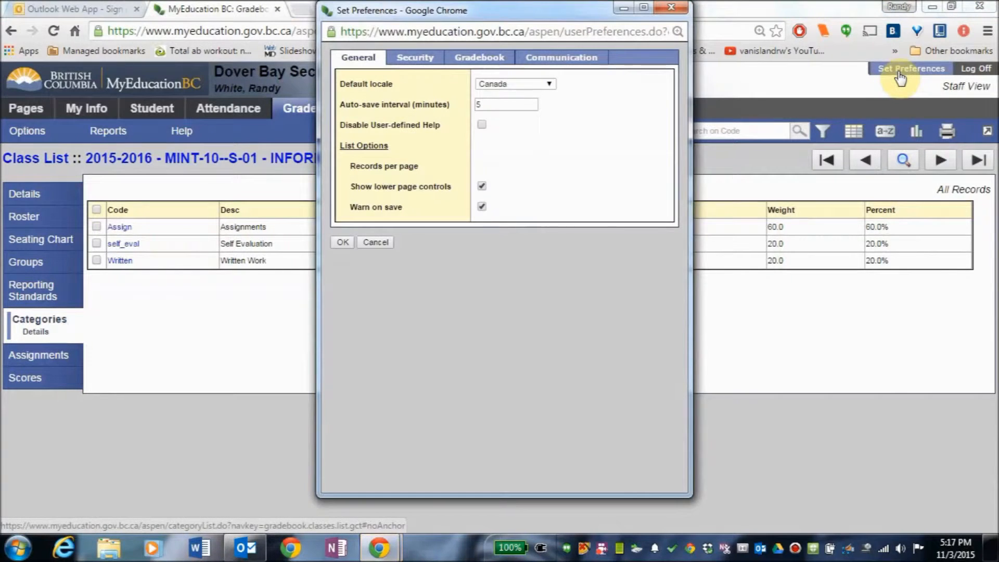
click(477, 60)
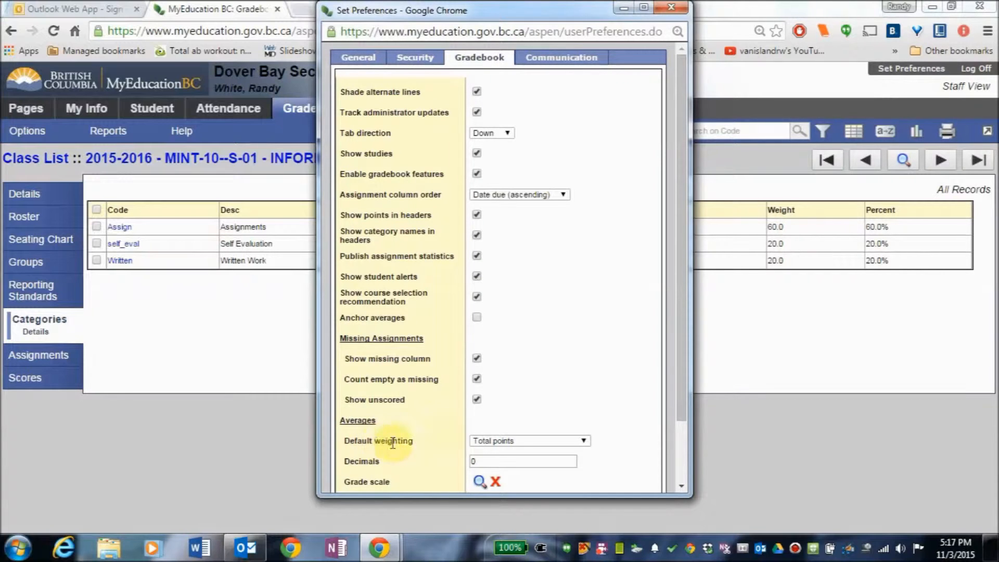
drag(682, 348, 679, 408)
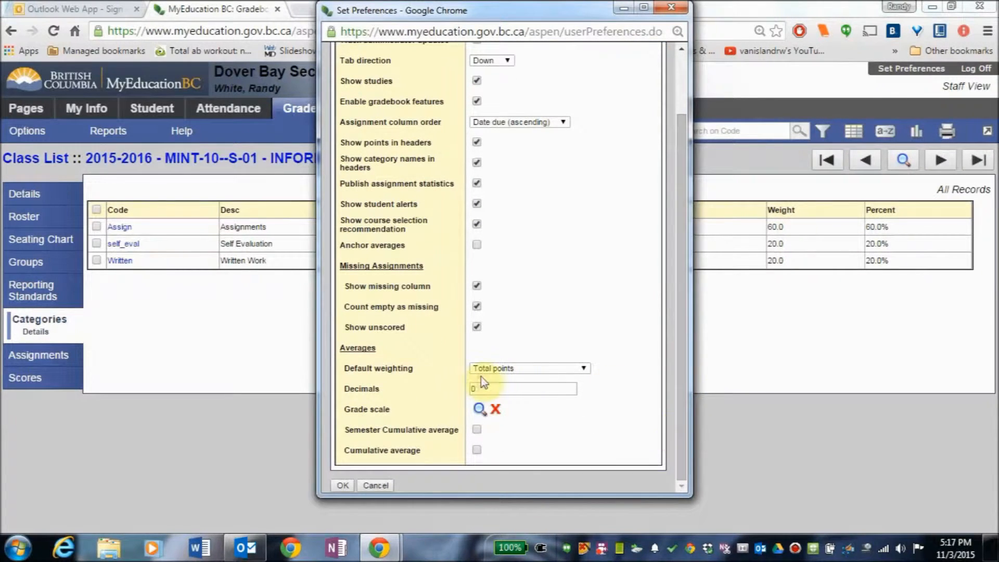
click(585, 367)
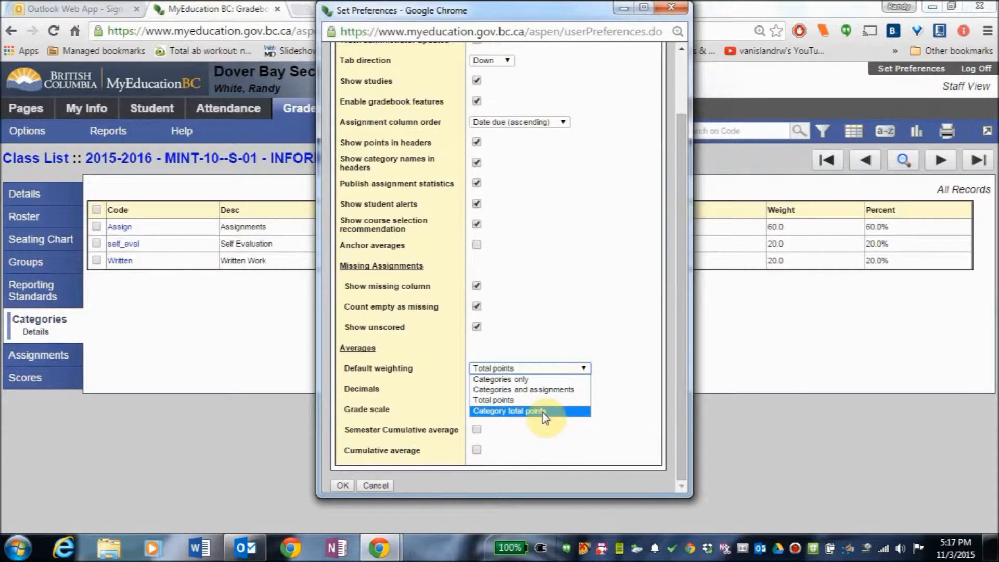
click(539, 399)
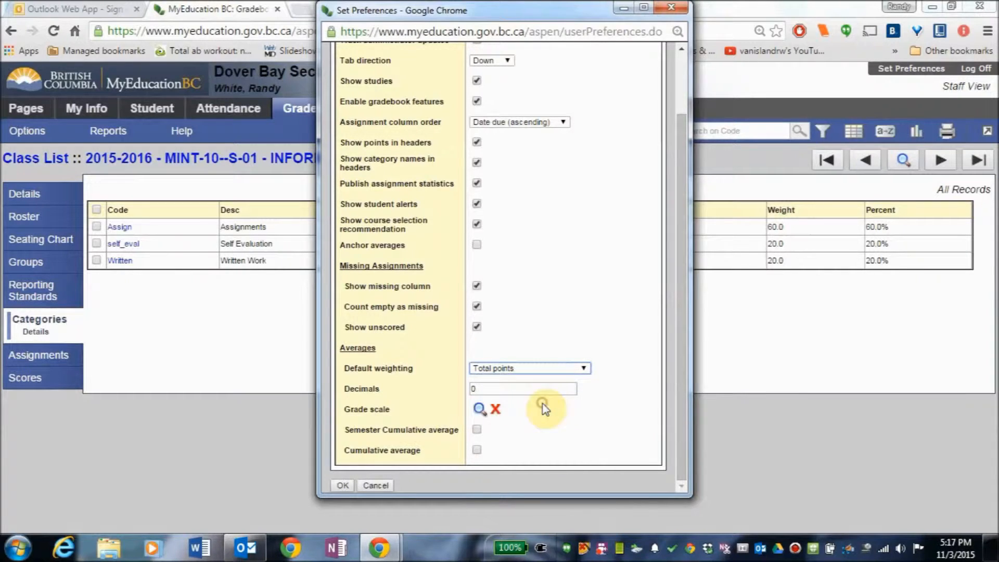
click(338, 483)
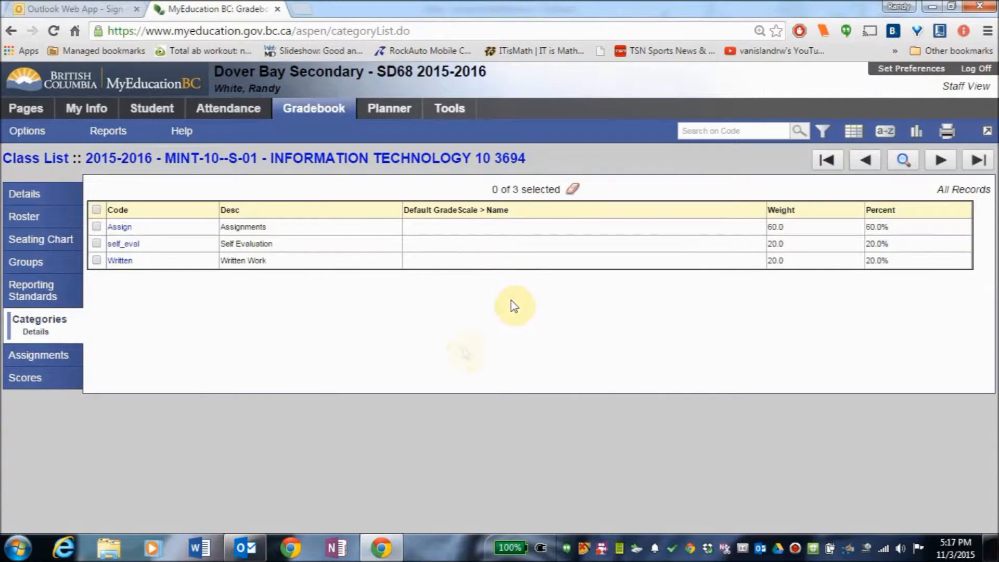
Start a new assignment for the class and put it in the Assign category
click(51, 361)
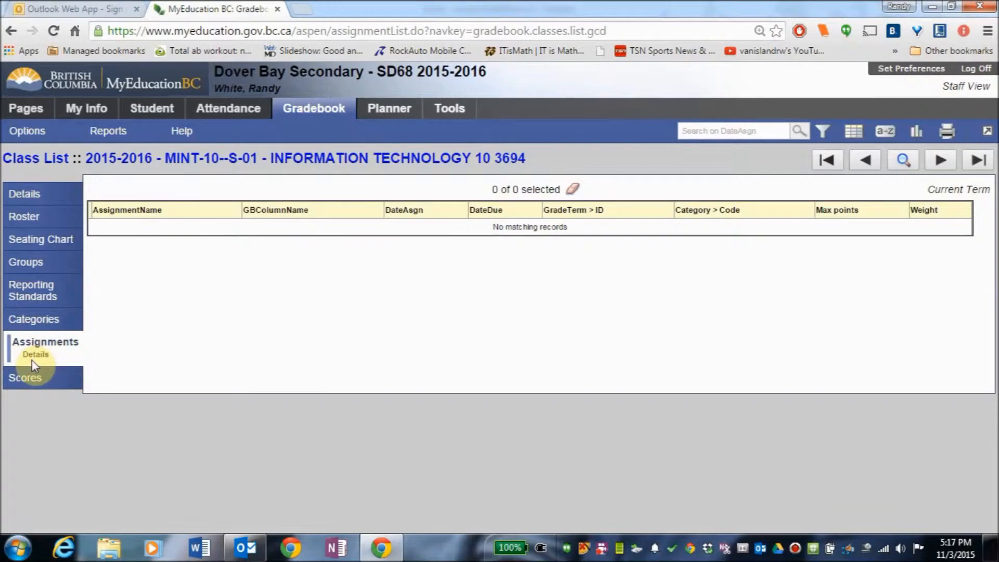
click(25, 133)
click(20, 132)
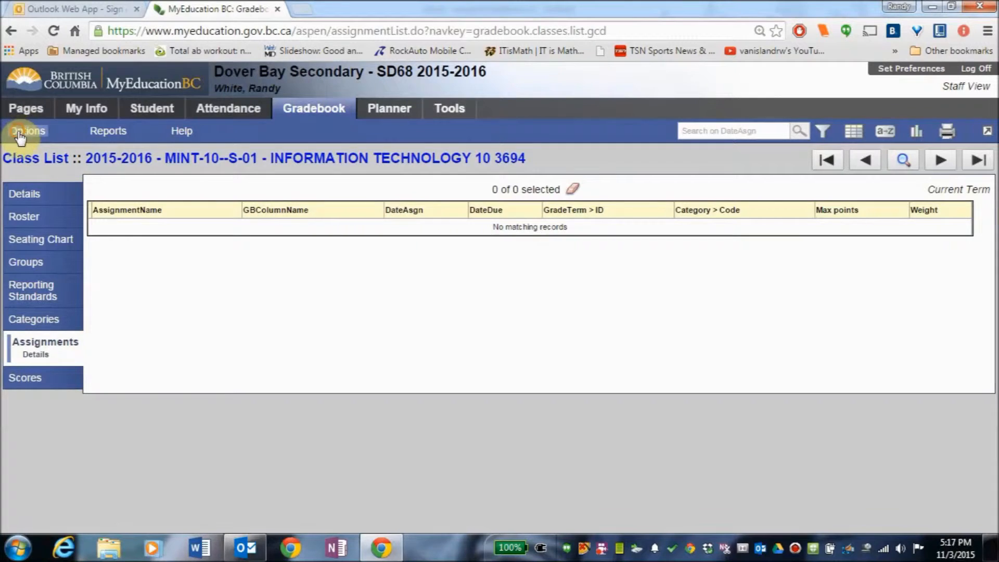
click(20, 143)
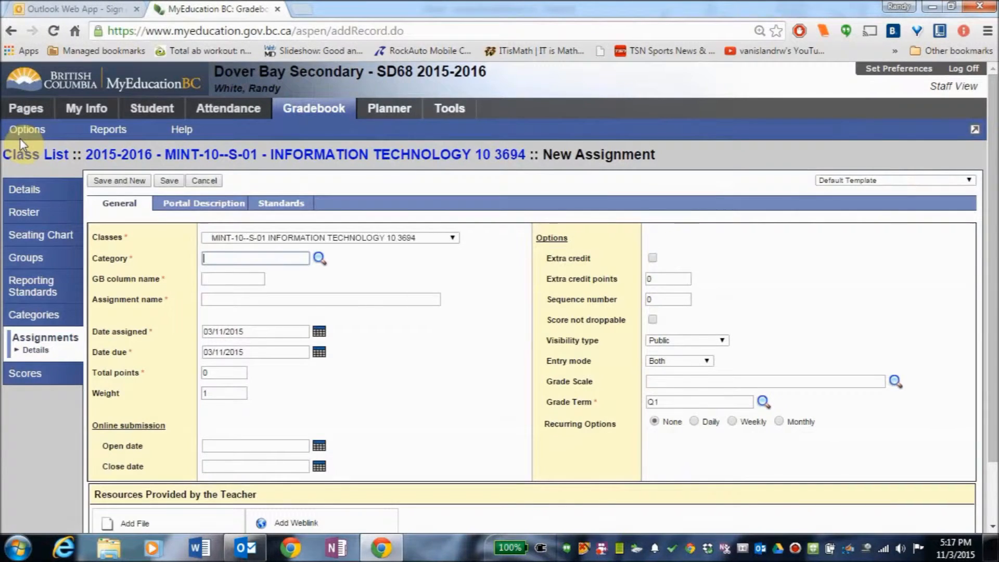
click(318, 259)
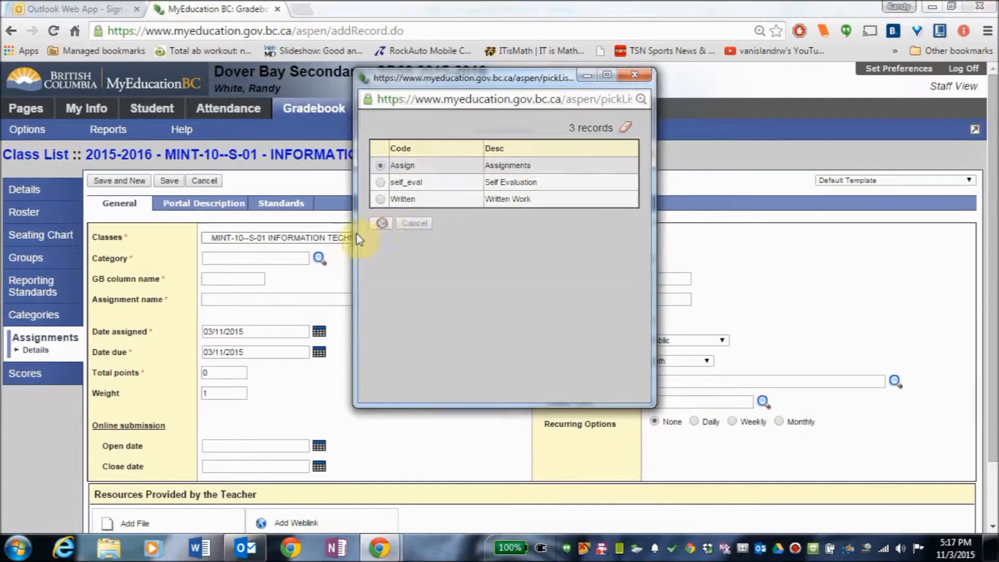
click(381, 224)
Set the new assignment's GB column name to "excel 1-4" and its assignment name to "Excel spreadsheets 1-4"
click(245, 279)
text(excel 1-4)
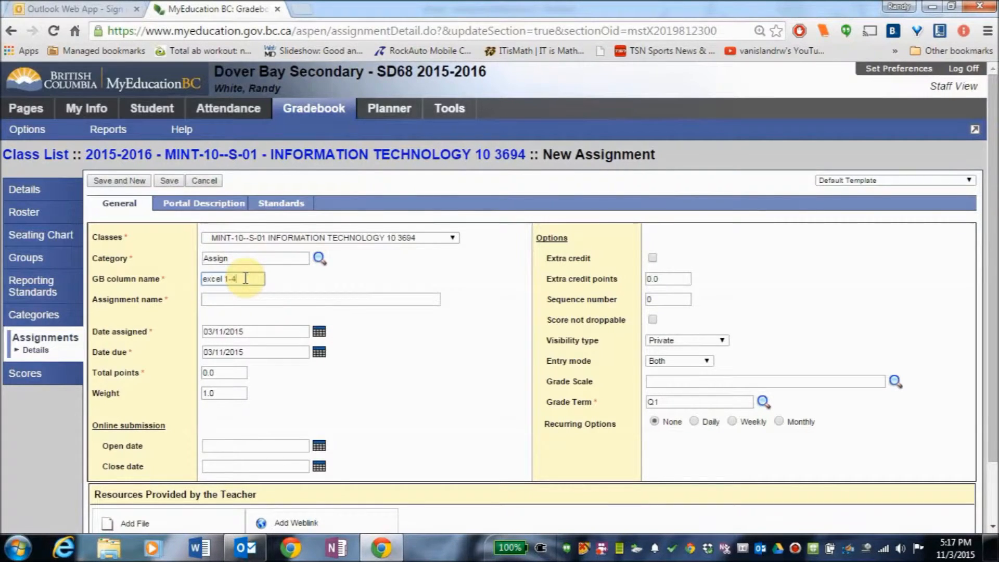
click(247, 298)
text(E)
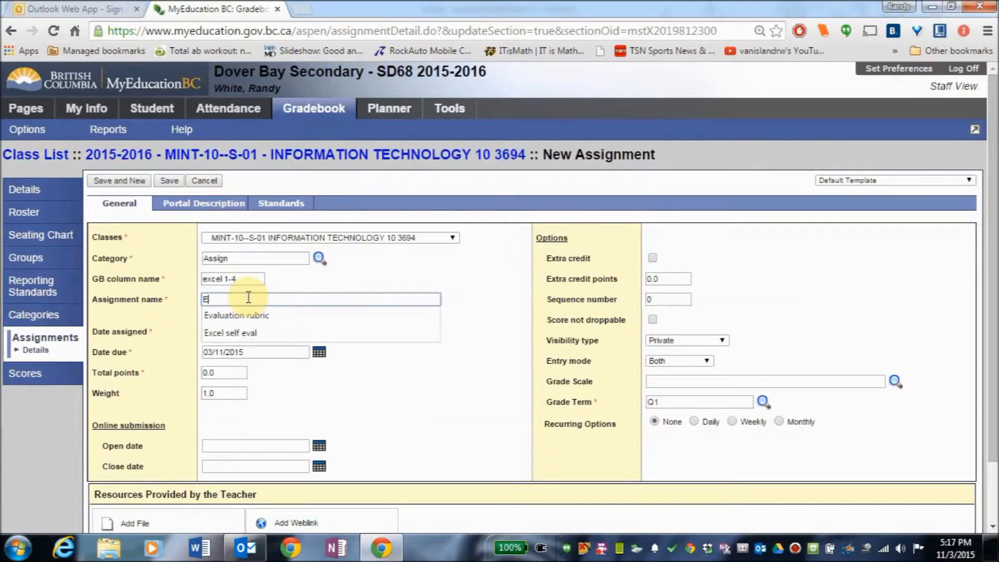
text(xcel spreadsheets 1-4)
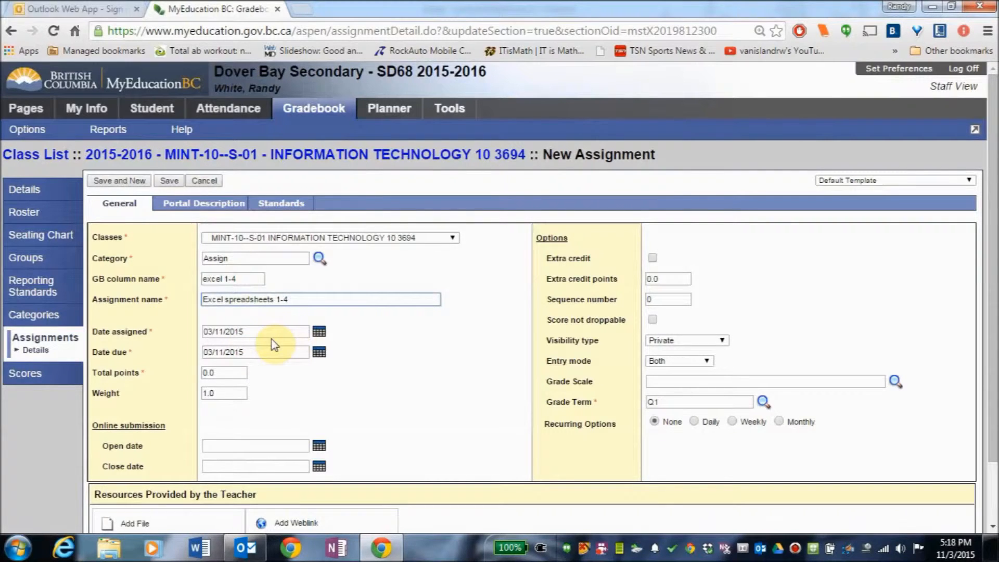
Set the Excel spreadsheets 1-4 assignment's date assigned to 12/10/2015 and its due date to 16/10/2015
click(319, 331)
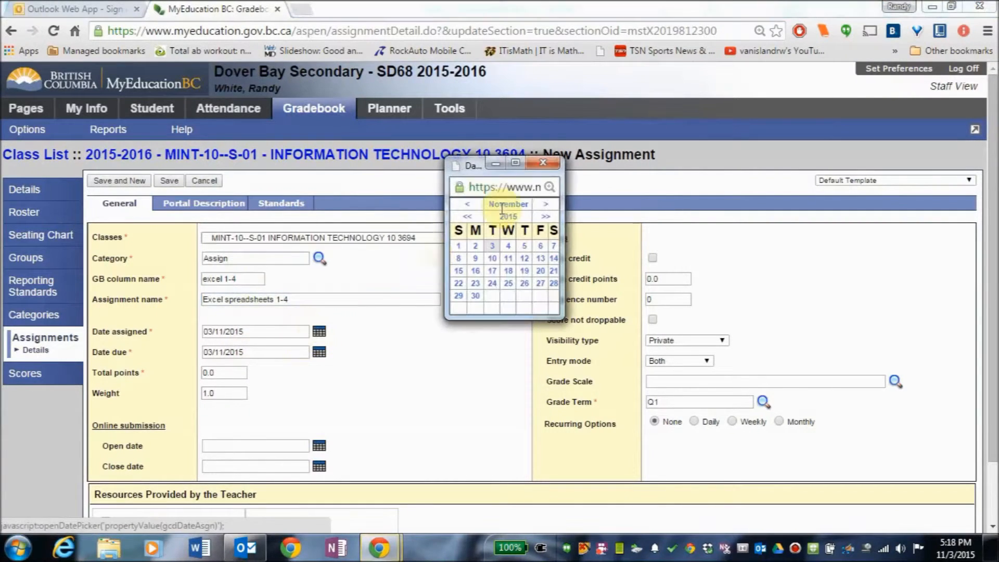
click(467, 204)
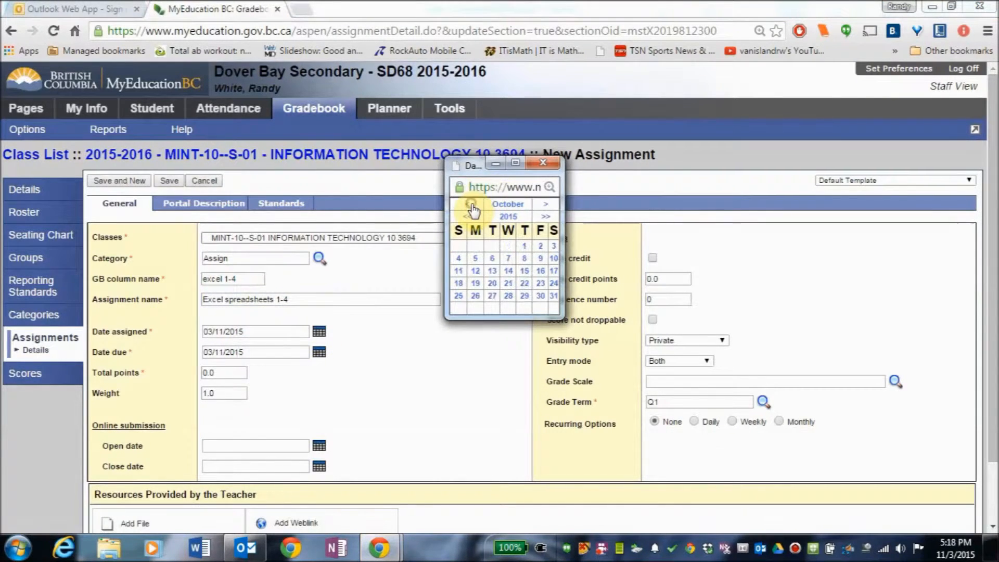
click(475, 270)
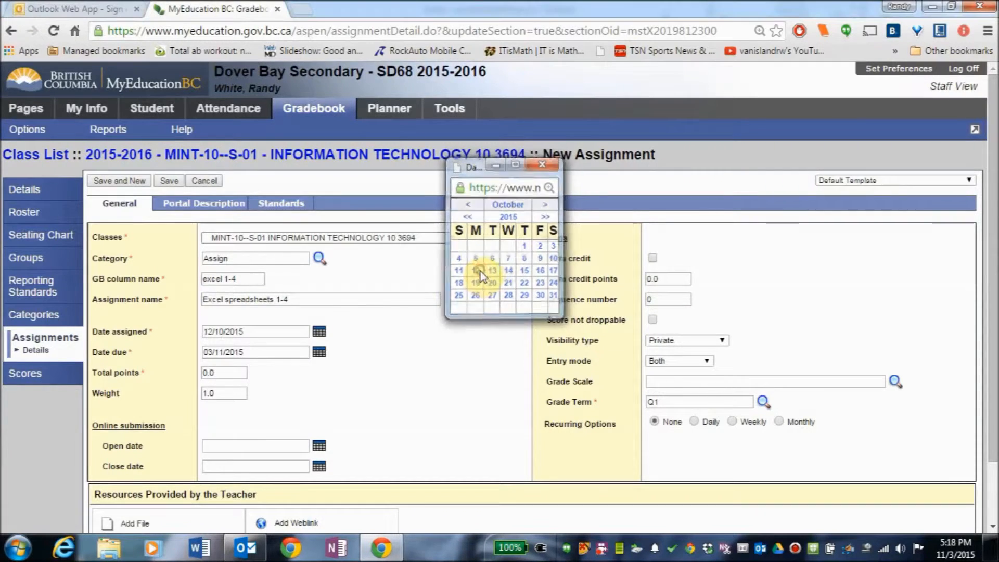
click(318, 352)
click(469, 203)
click(539, 271)
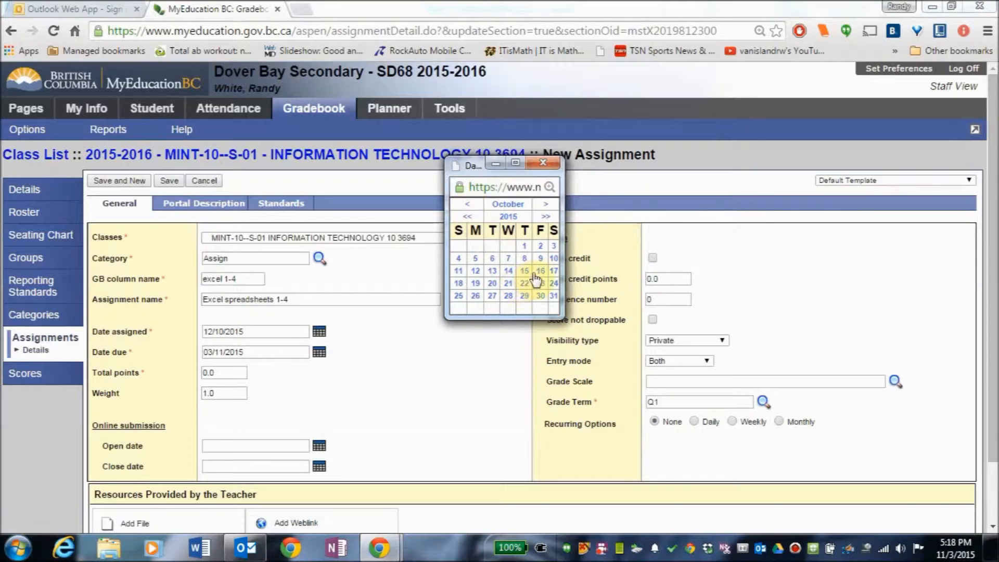
Give the assignment 20 total points and a weight of 1, then save it and start another new assignment
click(219, 373)
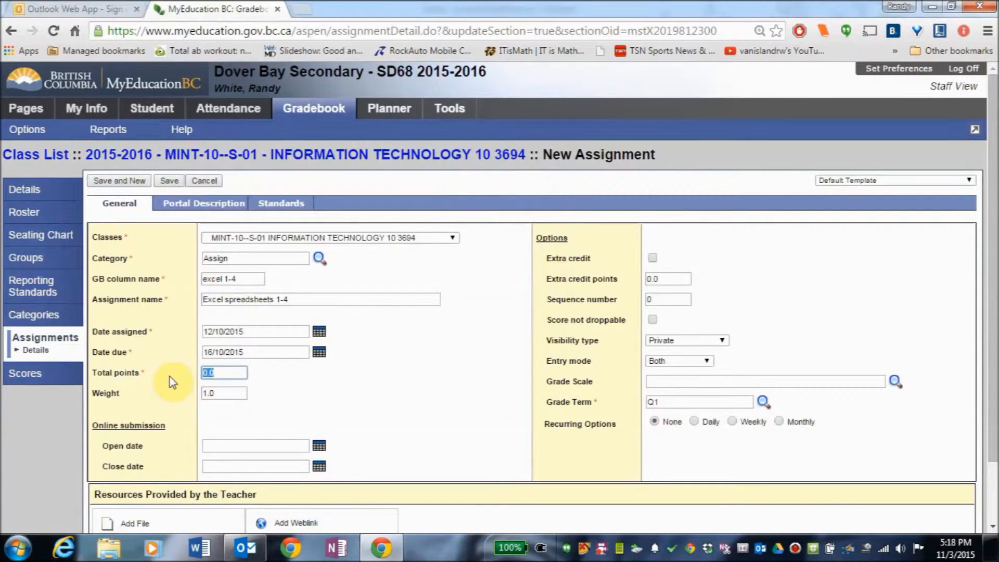
text(20)
click(228, 396)
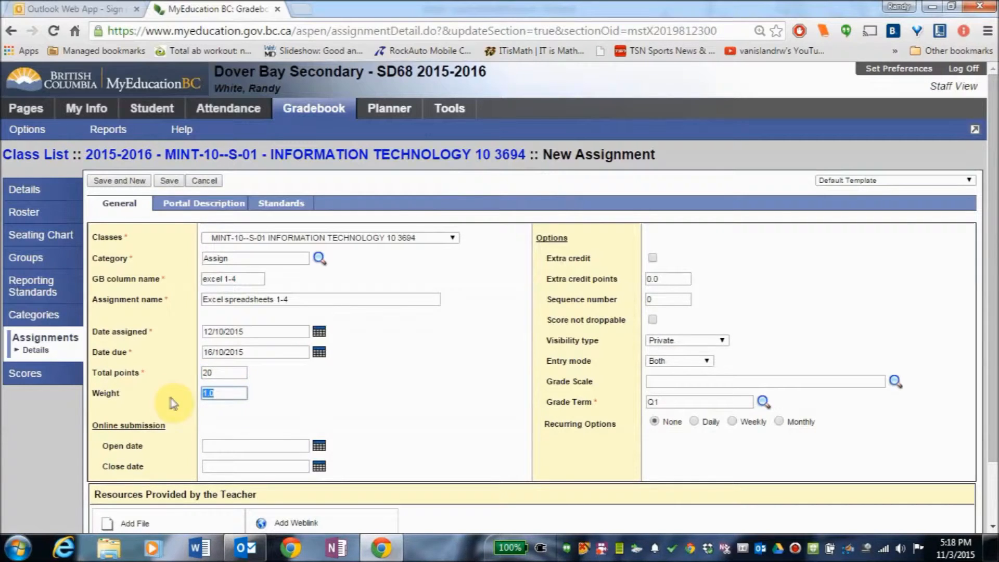
click(115, 182)
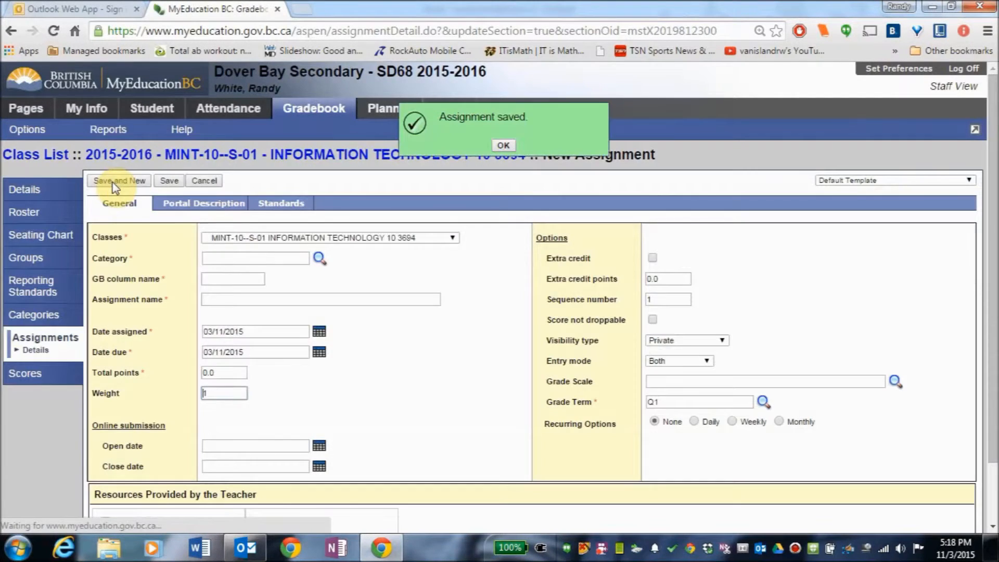
Put the second assignment in the self_eval category with GB column name "excel" and assignment name "Excel self eval"
click(320, 258)
click(379, 182)
click(381, 222)
click(245, 277)
text(exc)
key(Down)
key(Return)
click(246, 298)
text(Excel self eval)
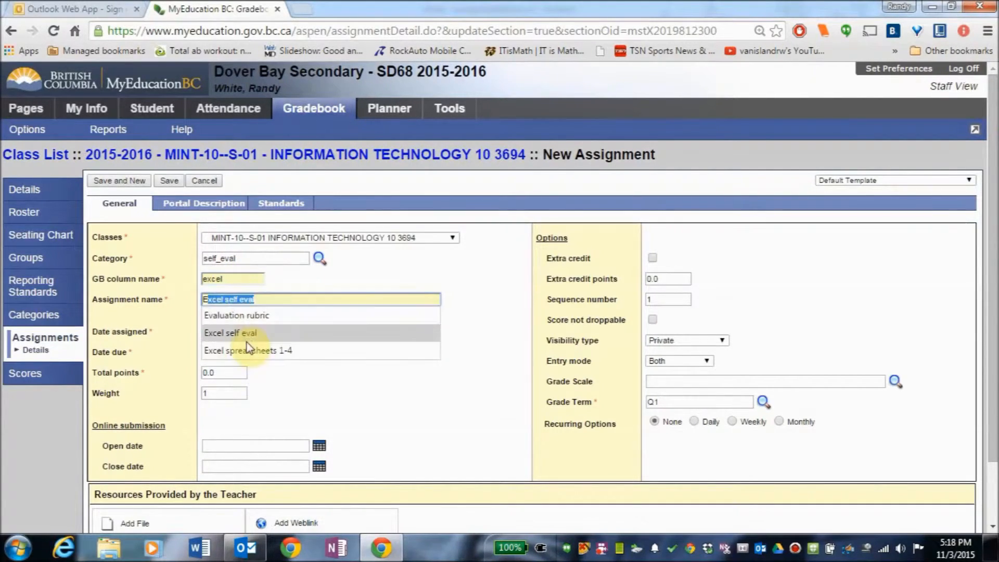
click(247, 337)
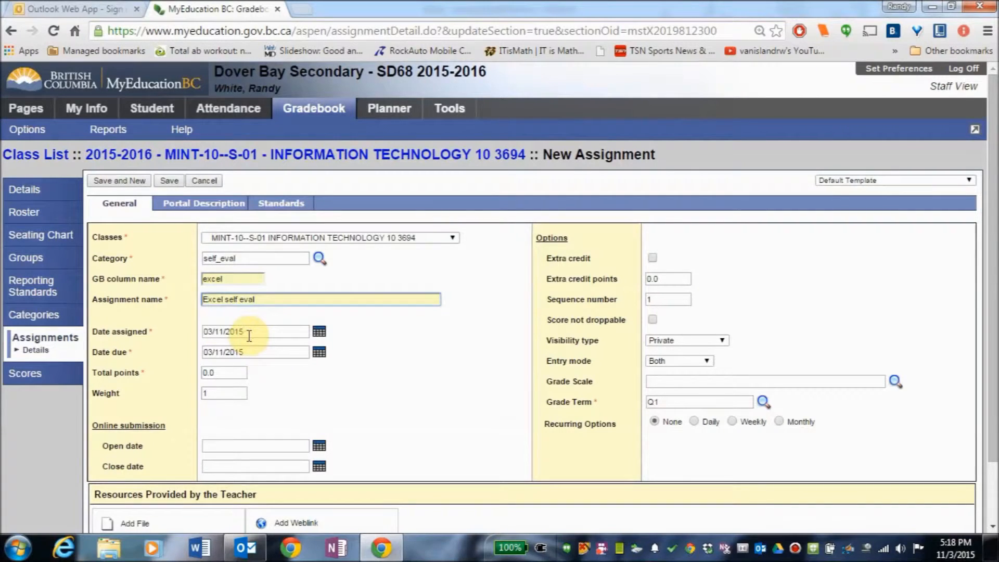
Set the Excel self eval assignment's total points to 10 and save it
drag(240, 375, 204, 386)
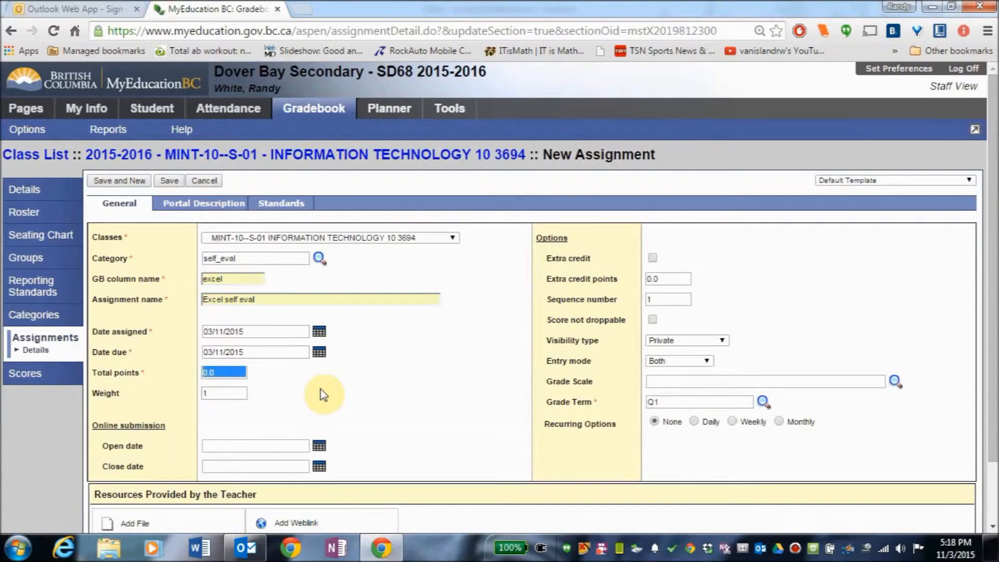
click(169, 180)
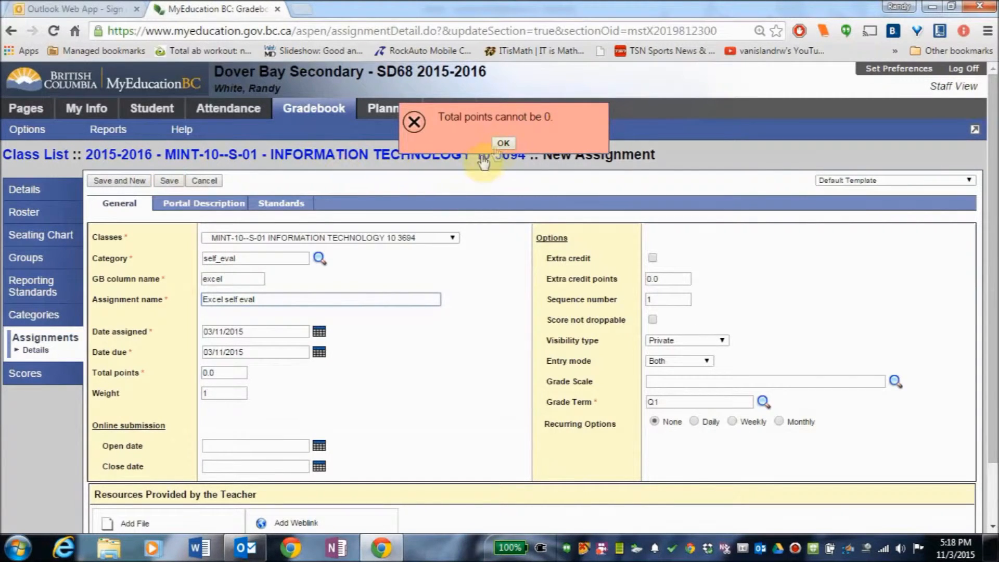
click(214, 373)
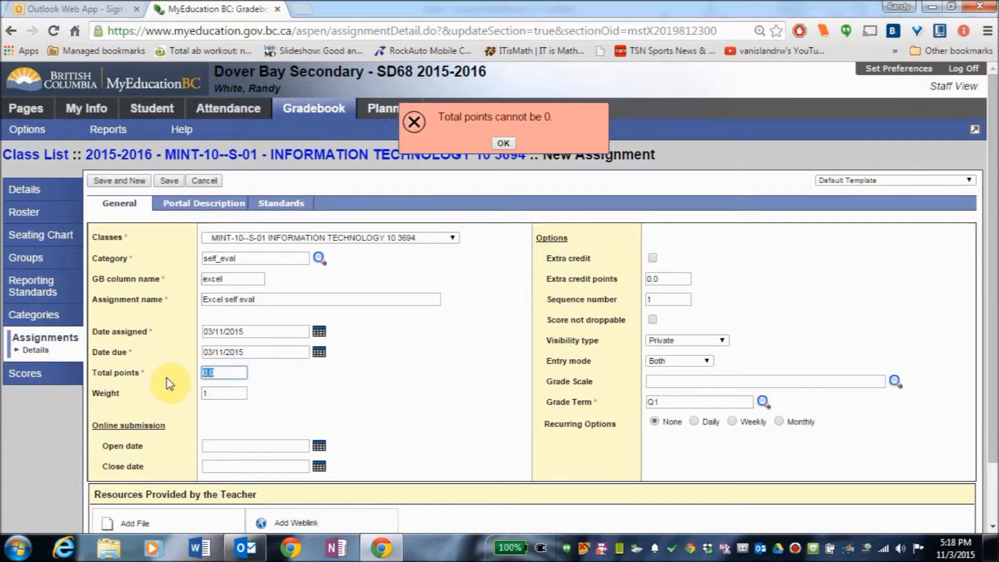
text(10)
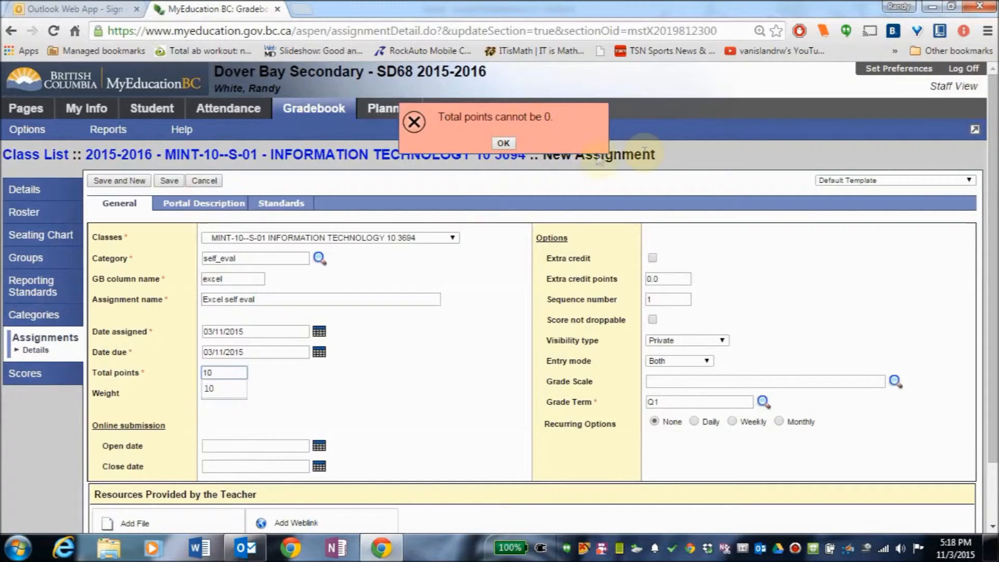
click(168, 180)
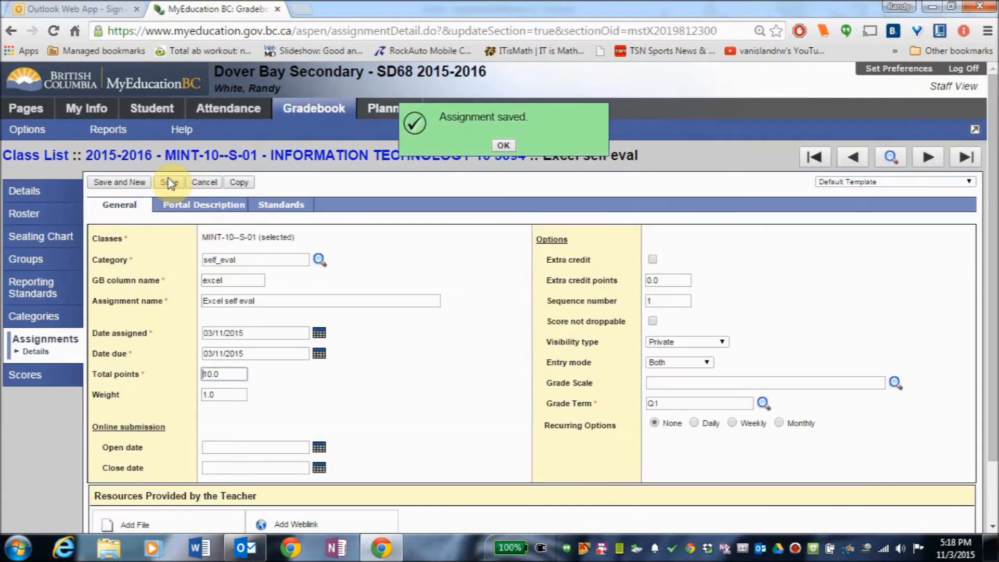
Open the class's scores grid and view the Post Columns - Term set before returning to all grade columns
click(52, 342)
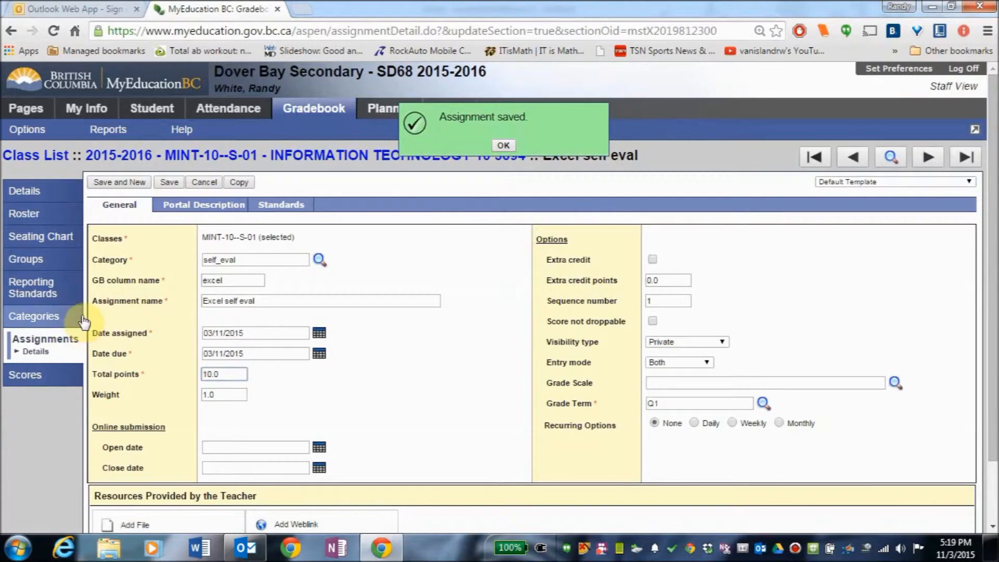
click(30, 384)
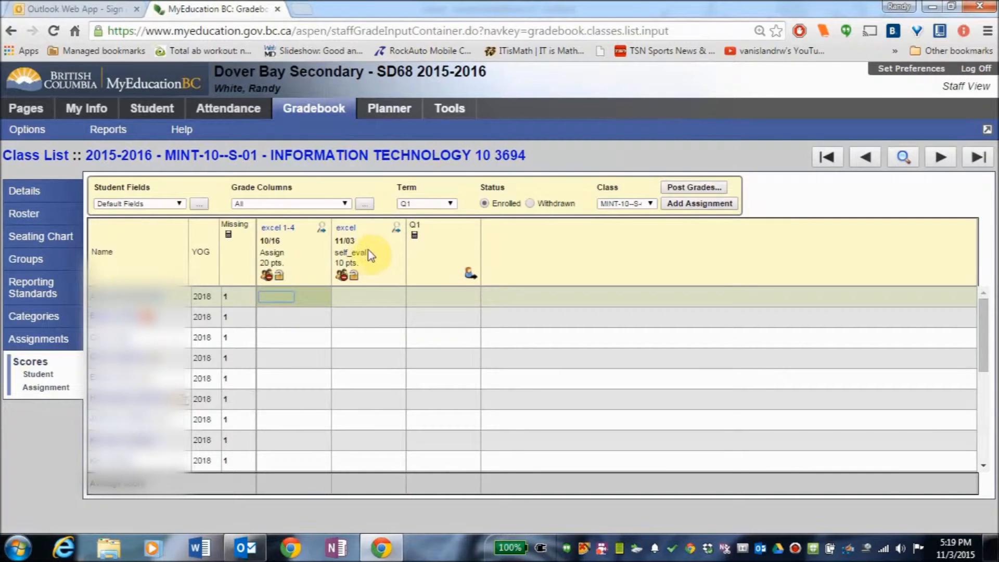
click(344, 203)
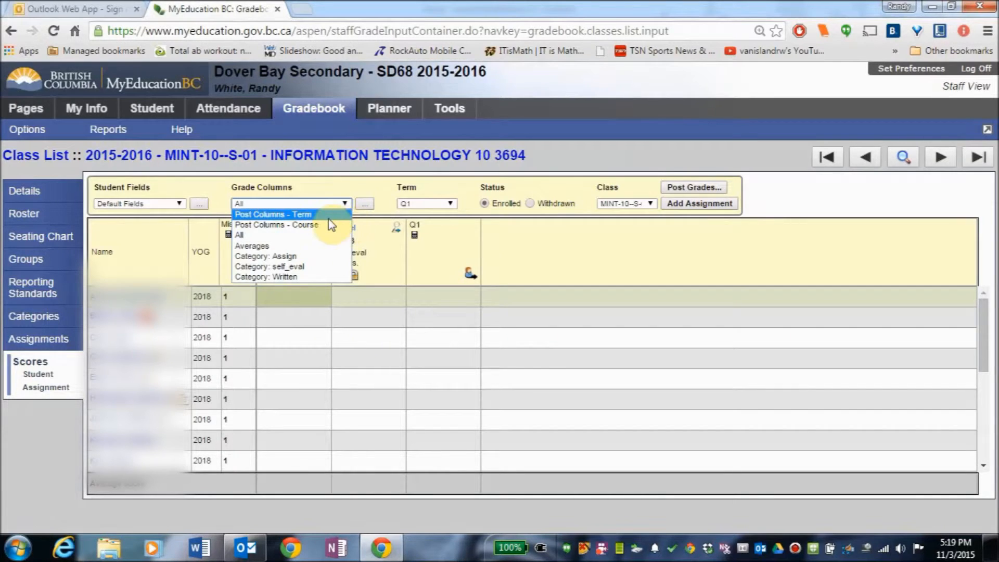
click(329, 217)
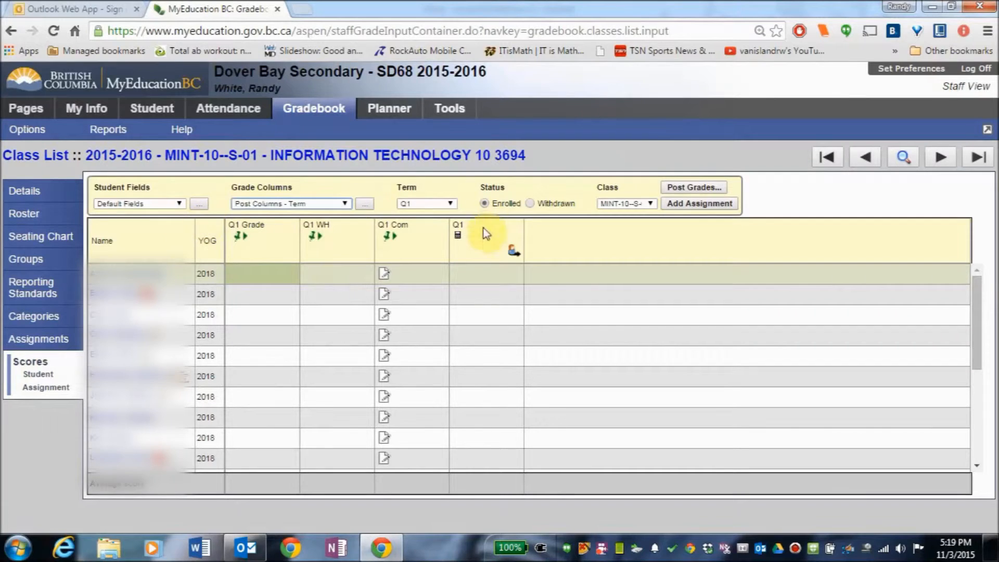
click(344, 203)
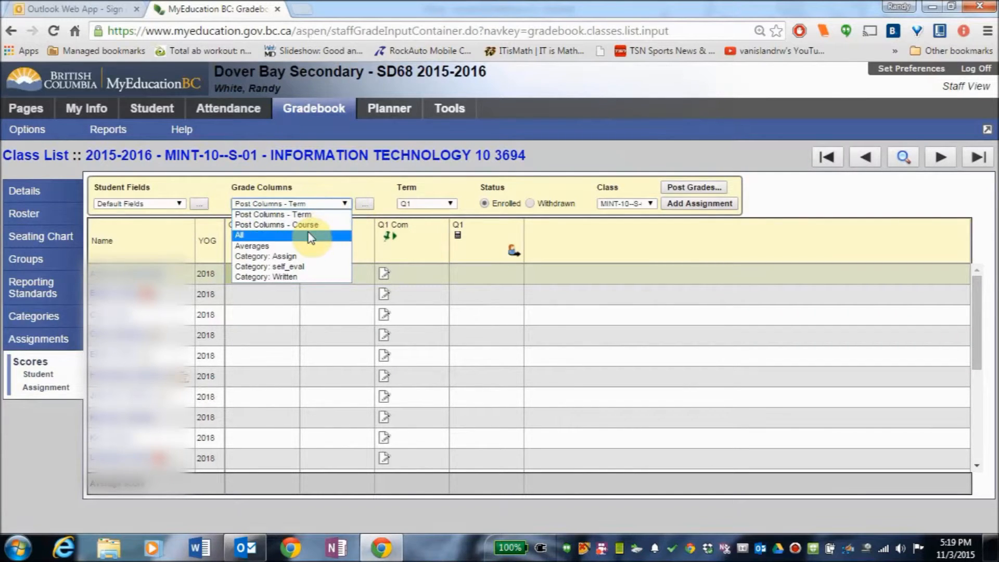
click(311, 236)
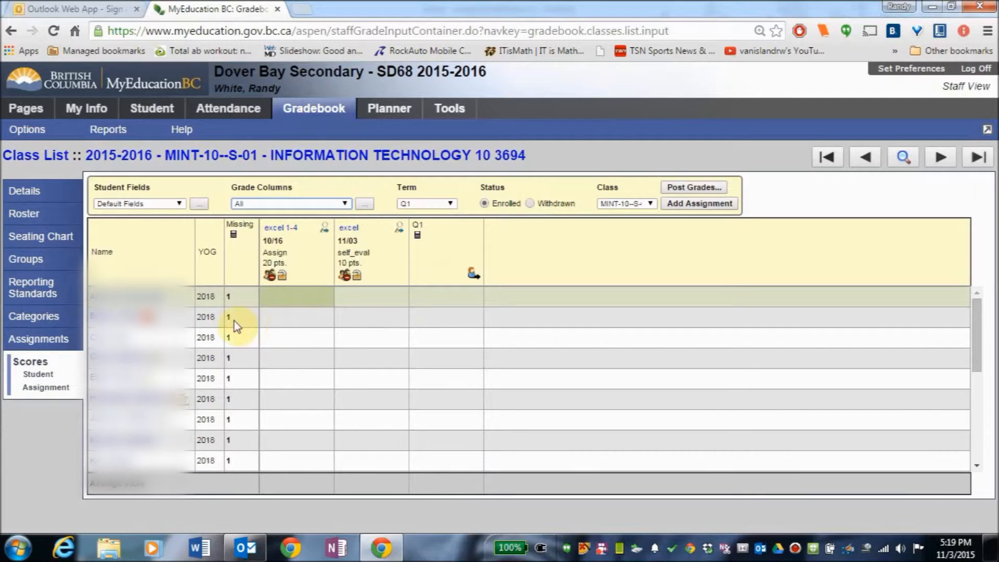
Enter excel 1-4 scores of 15, 12, 16, 18 and 15 for the first five students in the list
click(280, 297)
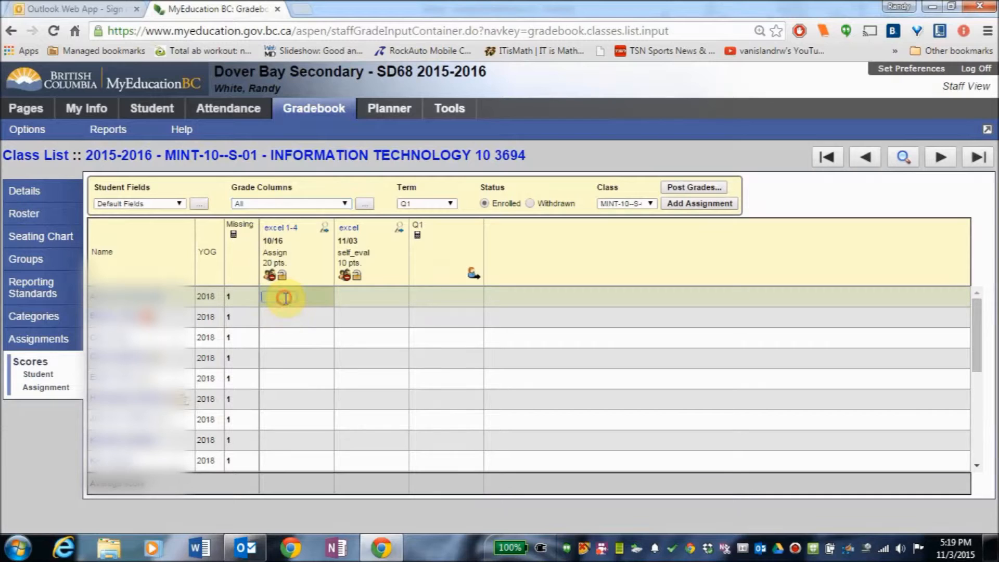
text(15)
key(Return)
text(12)
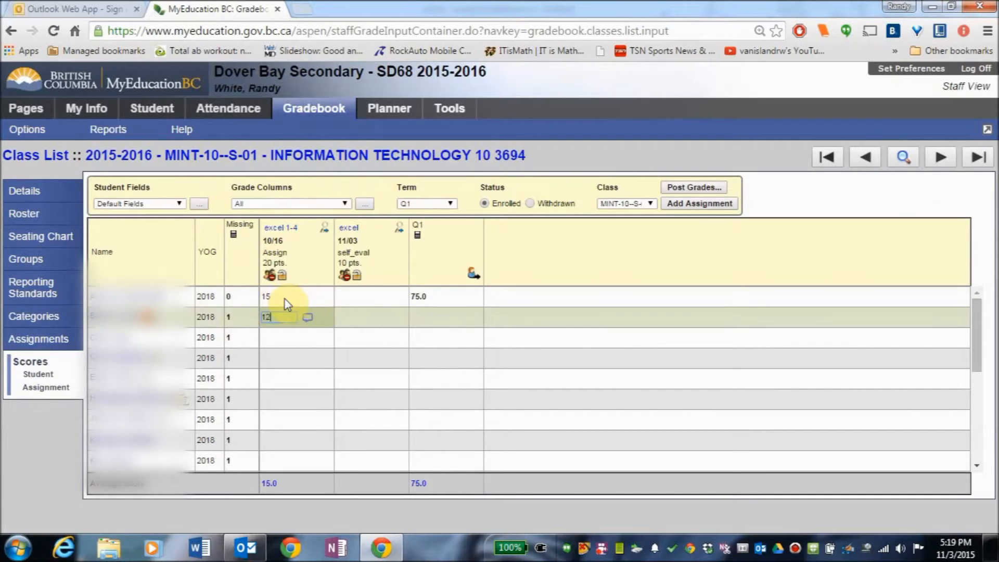
key(Return)
text(16)
key(Return)
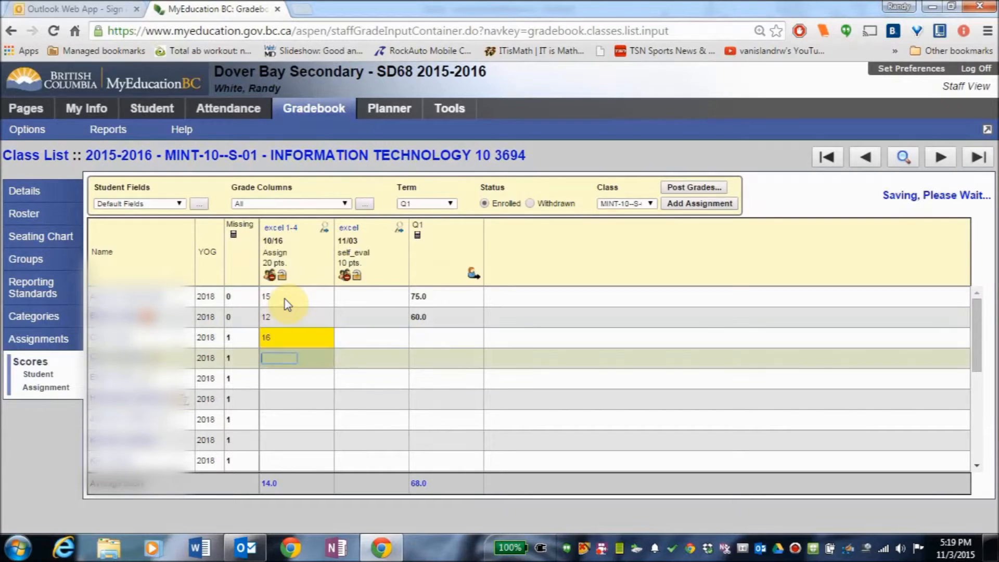
text(18)
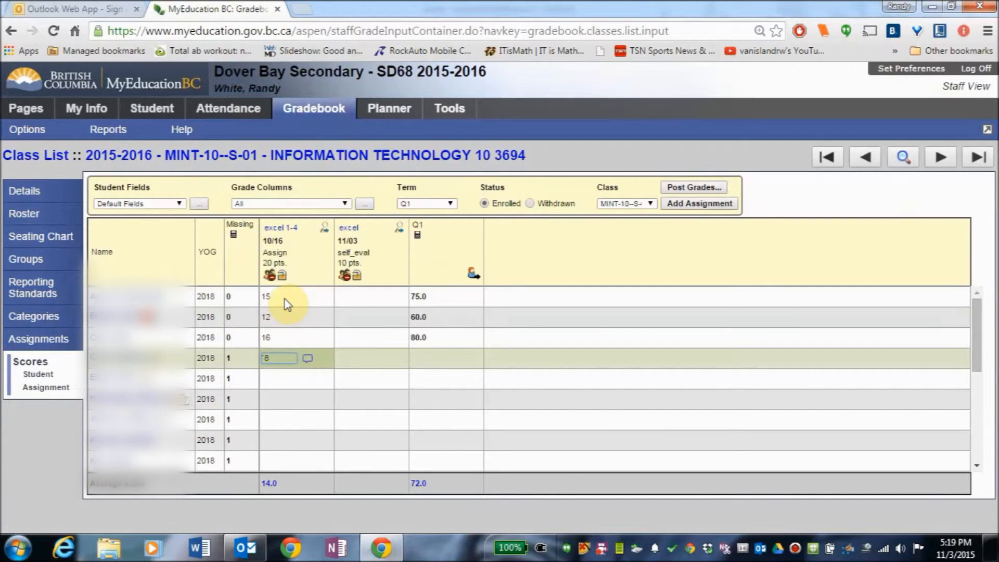
key(Return)
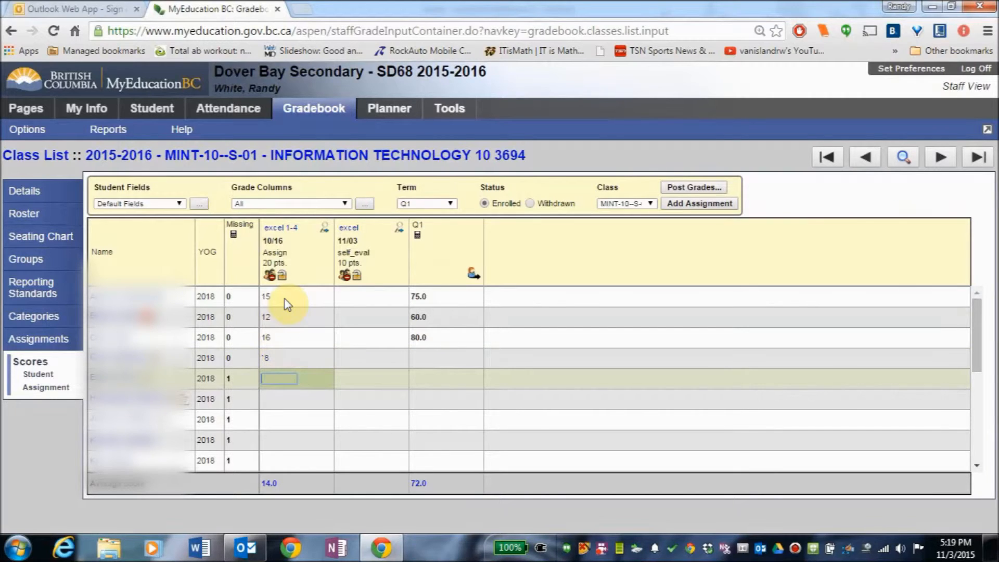
key(Up)
text(1)
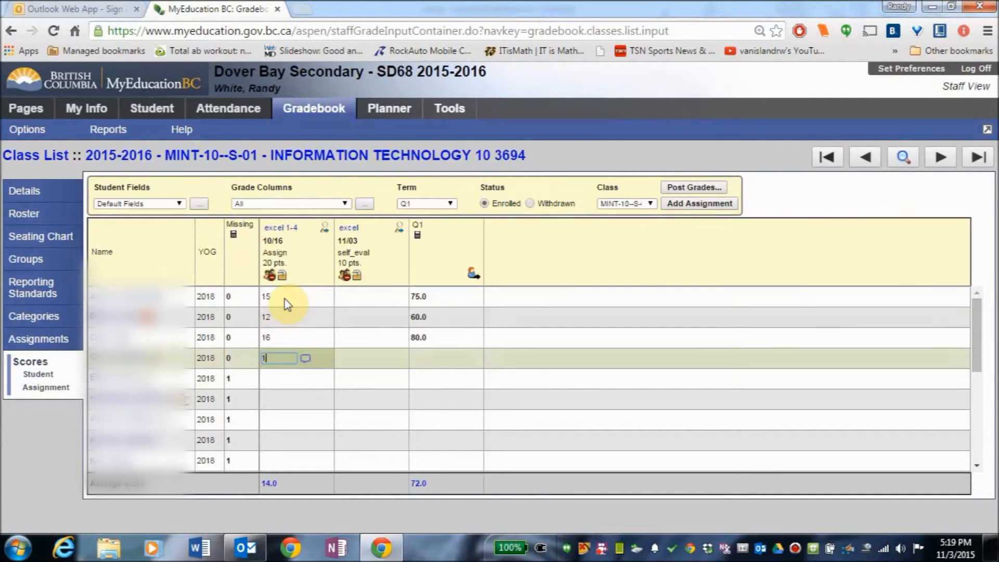
key(Return)
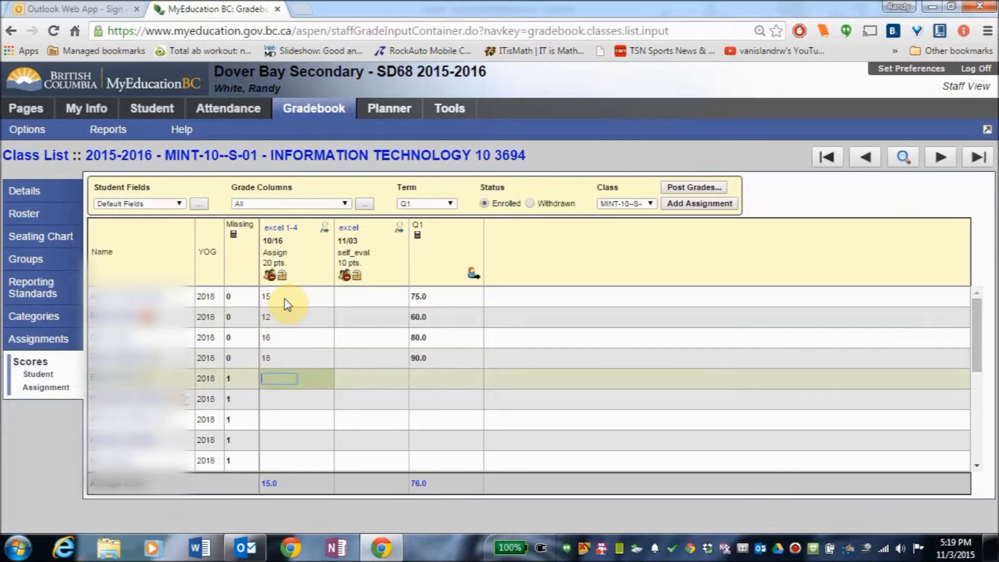
text(15)
key(Return)
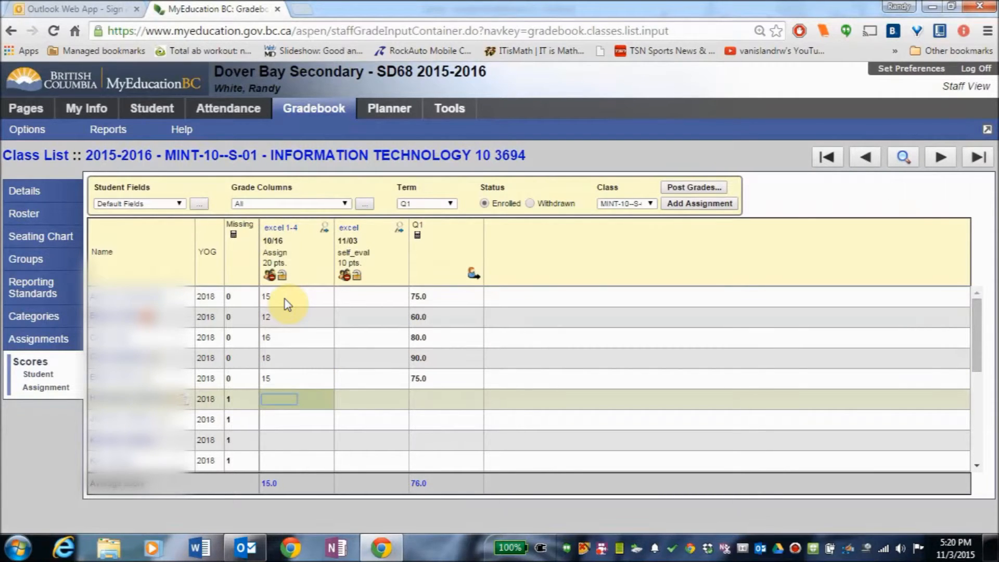
Fill excel 1-4 with 17 from the sixth student down, and fill the self_eval excel column with 9 from the first student down
text(17)
key(ctrl+d)
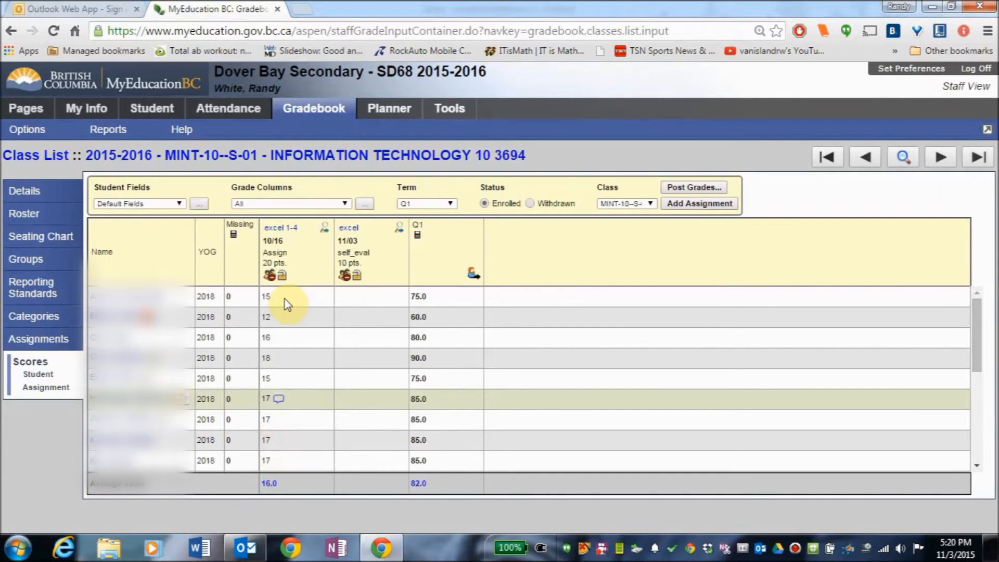
click(352, 297)
text(9)
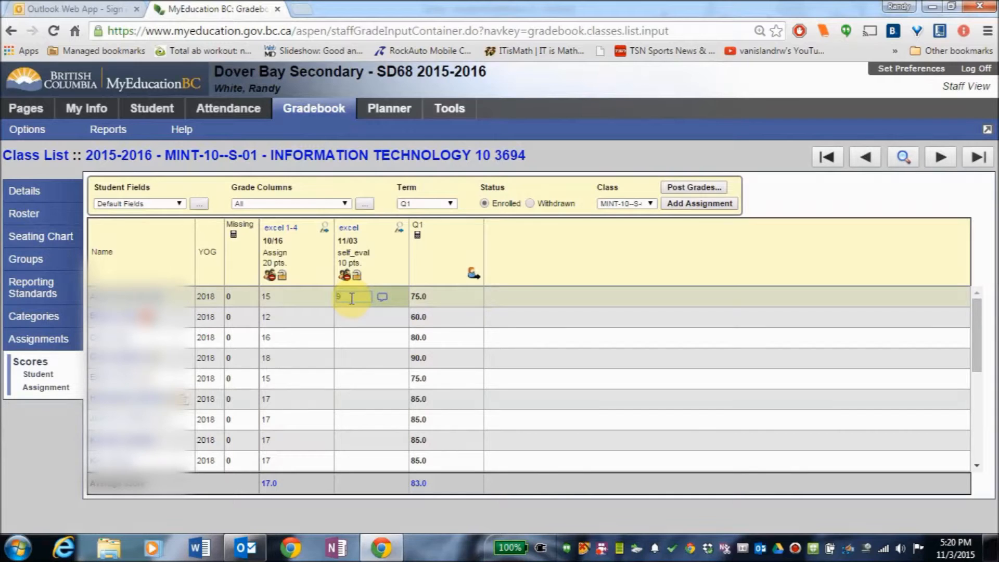
key(ctrl+d)
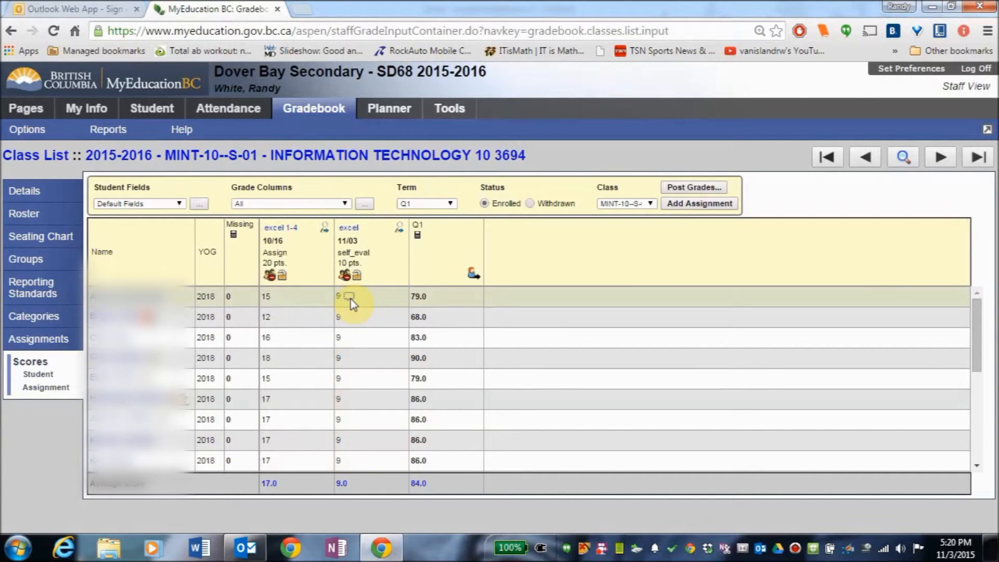
Change the self_eval excel score to 8 for the seventh student and to 10 for the third-to-last student
drag(974, 330, 947, 344)
click(360, 367)
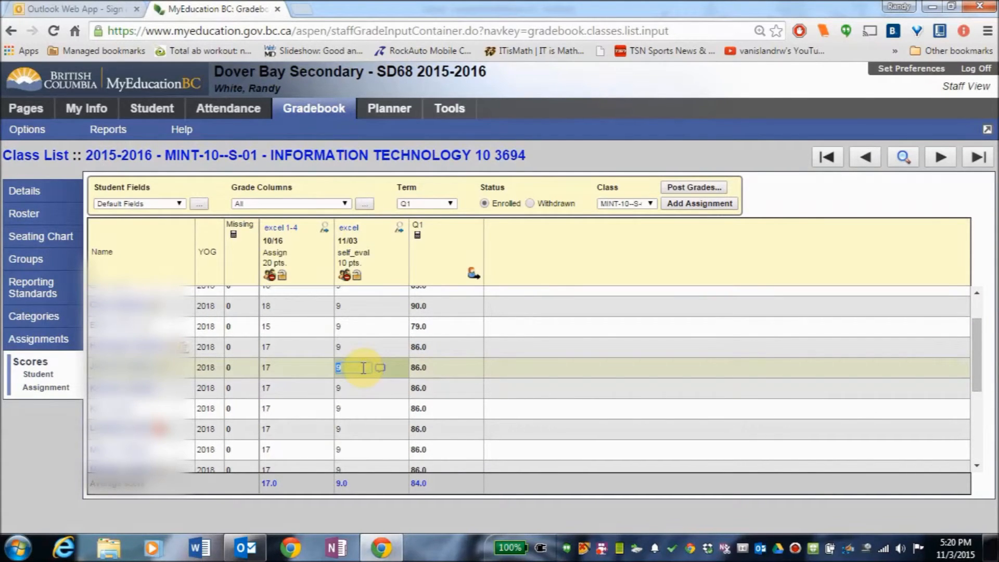
text(8)
click(361, 448)
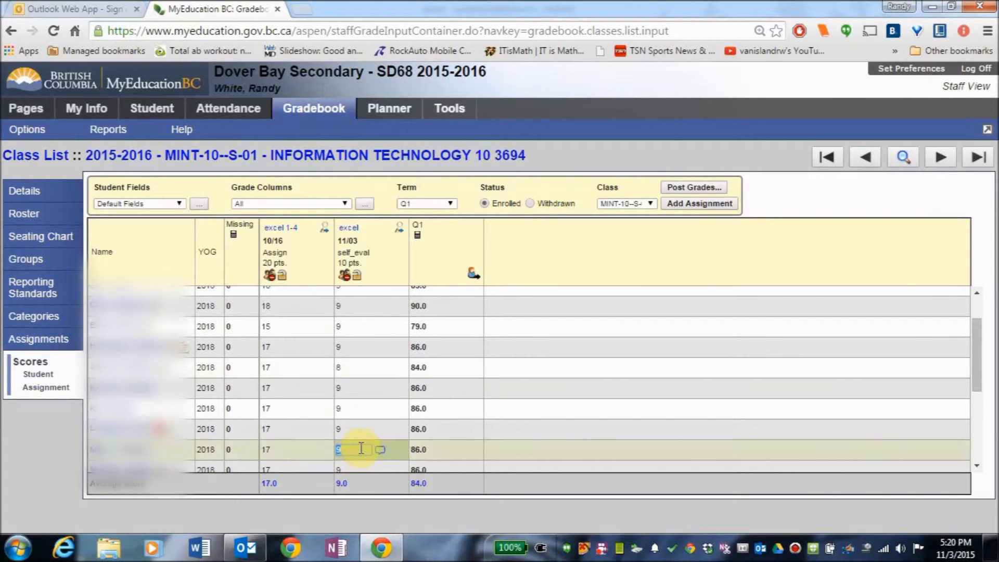
scroll(453, 374, down, 3)
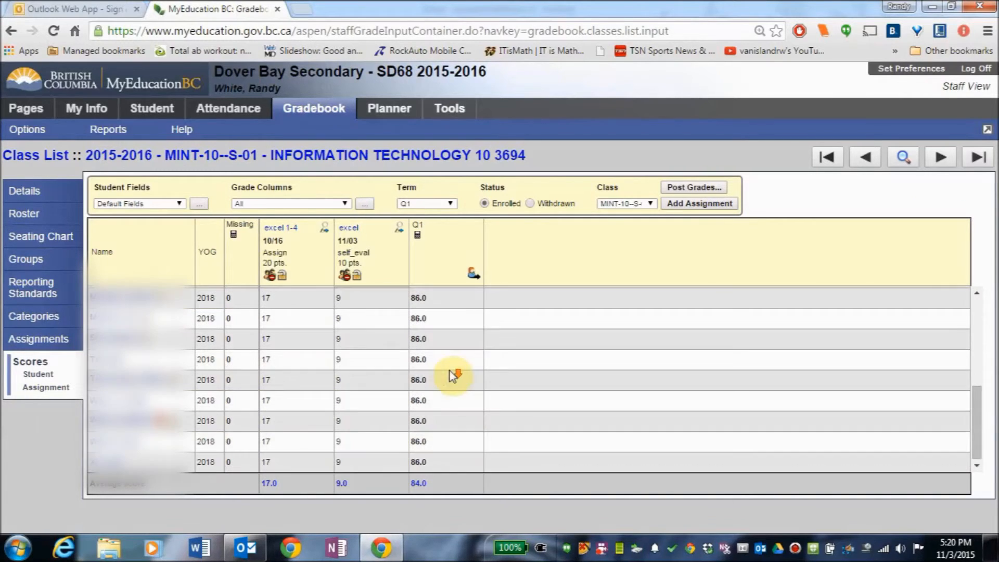
click(354, 419)
text(10)
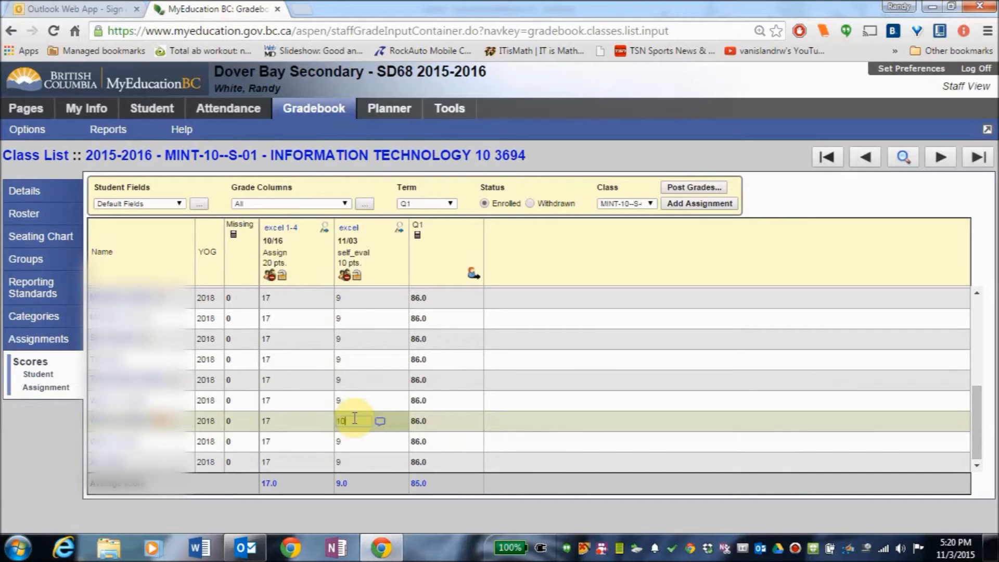
click(355, 377)
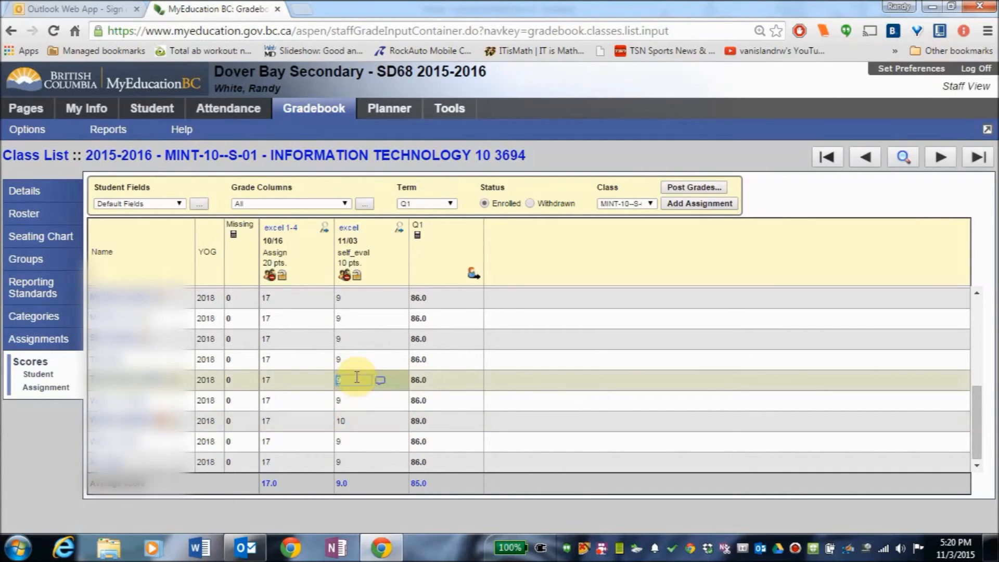
scroll(355, 377, up, 4)
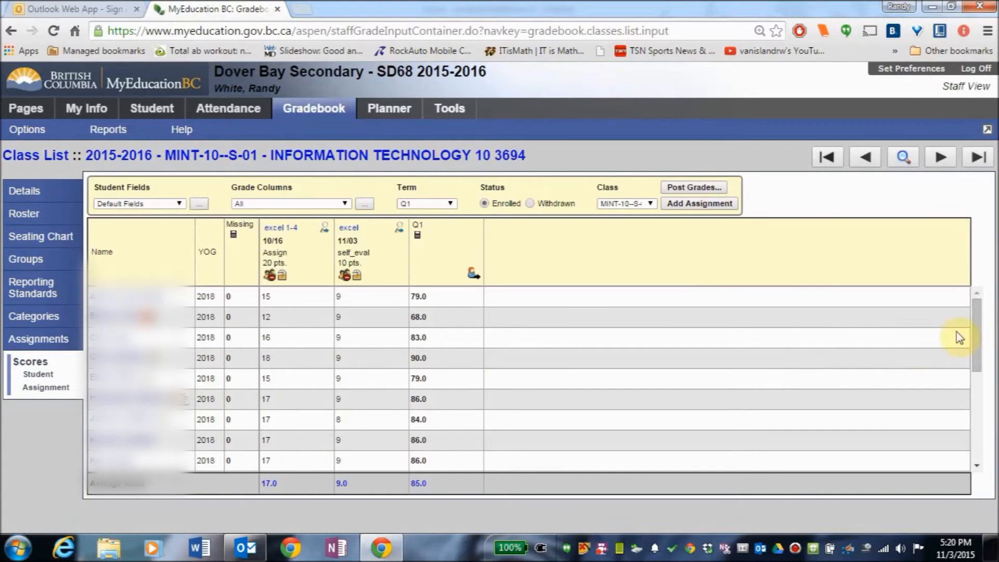
drag(975, 343, 964, 313)
click(366, 351)
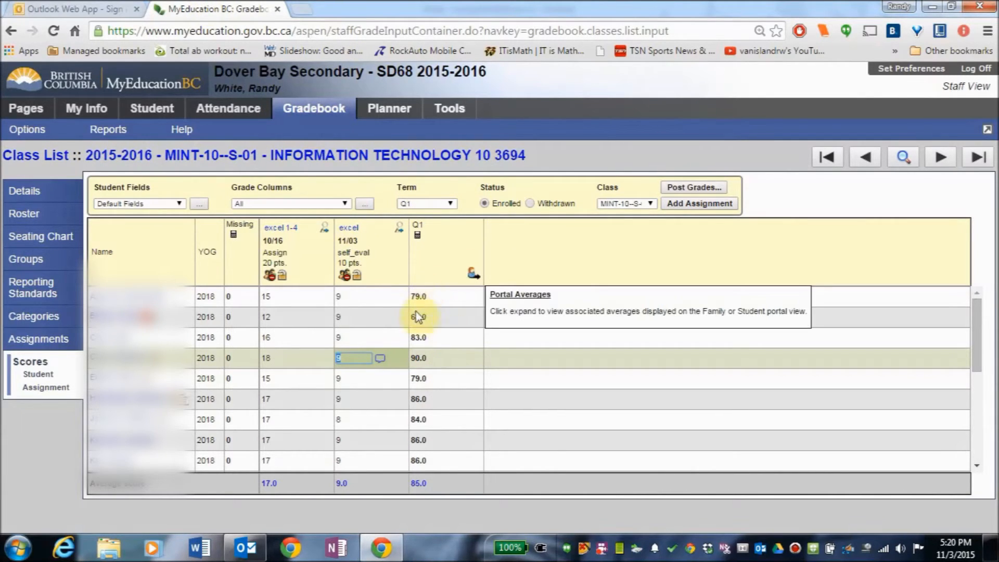
scroll(455, 405, down, 5)
scroll(454, 404, up, 5)
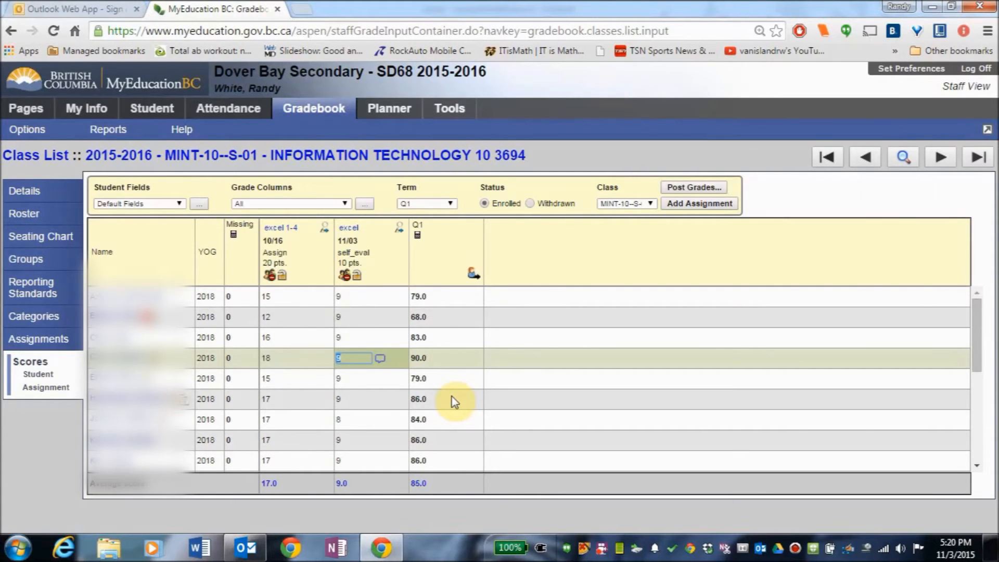